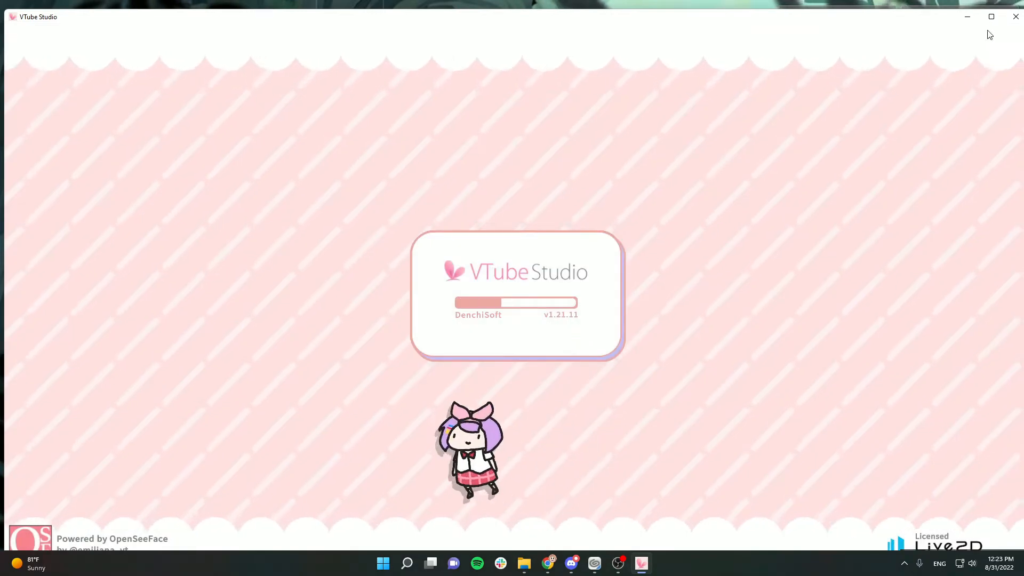
Maximize the window, decline Auto-Setup for the Iconick model and unload the model from the scene
left_click(996, 19)
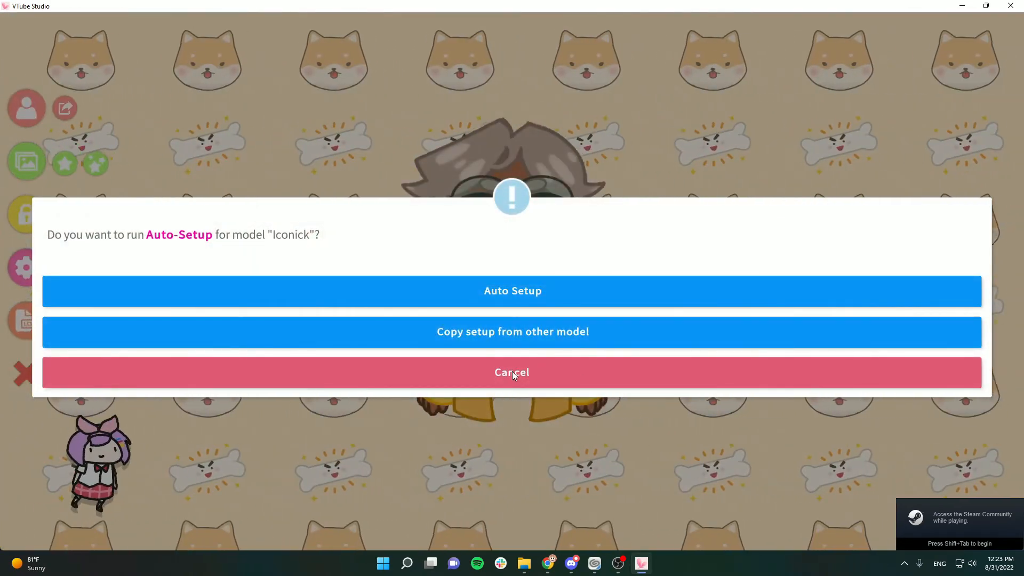
left_click(512, 372)
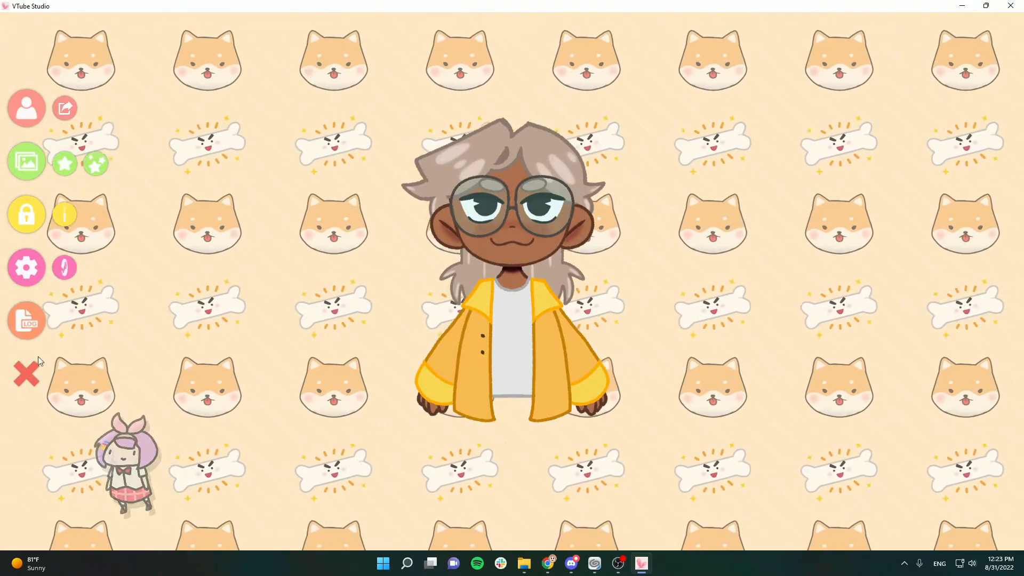
left_click(28, 107)
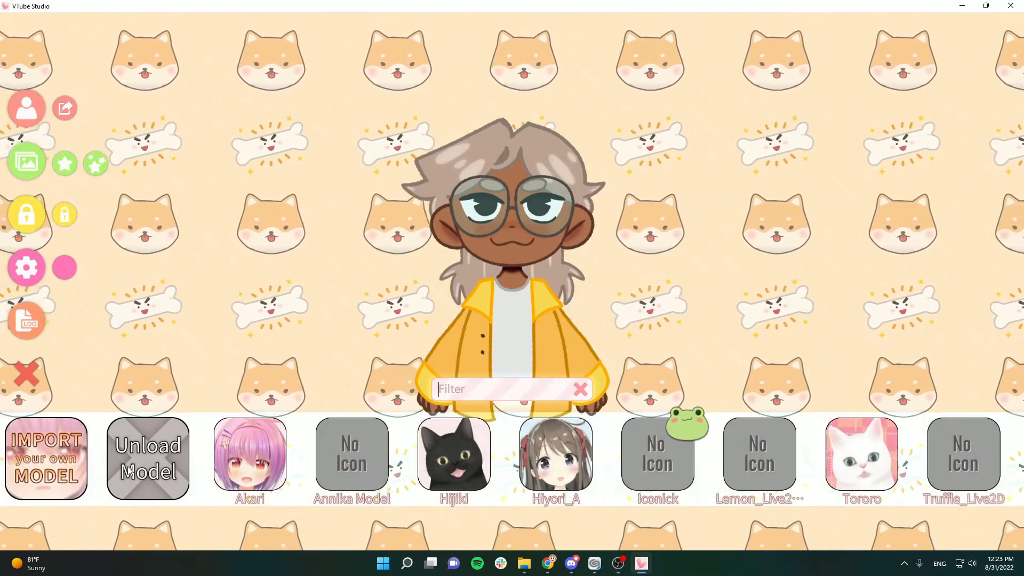
left_click(114, 429)
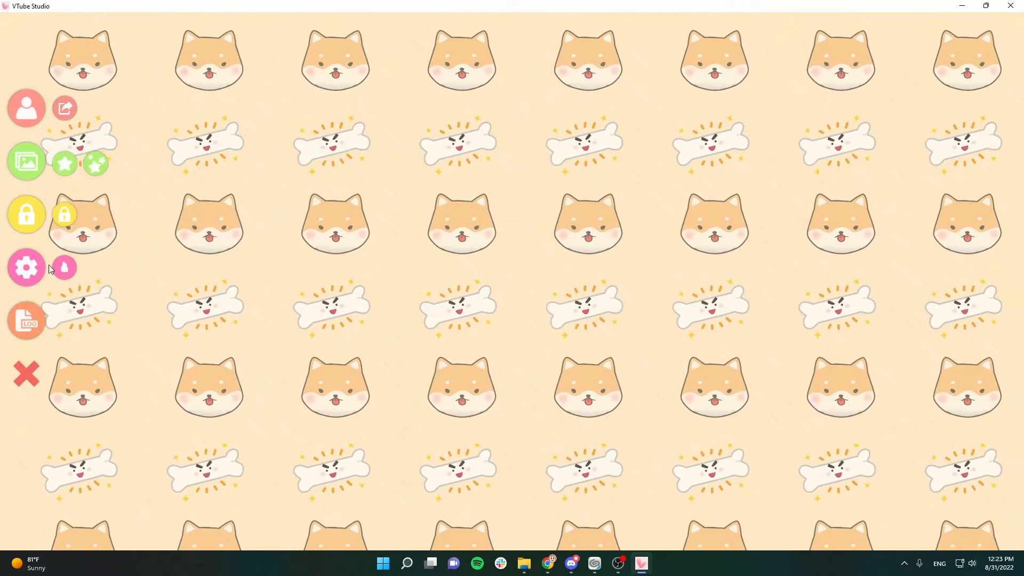
Replace the dog-and-bone background with the light blue one showing the custom background instructions
left_click(45, 161)
left_click(418, 184)
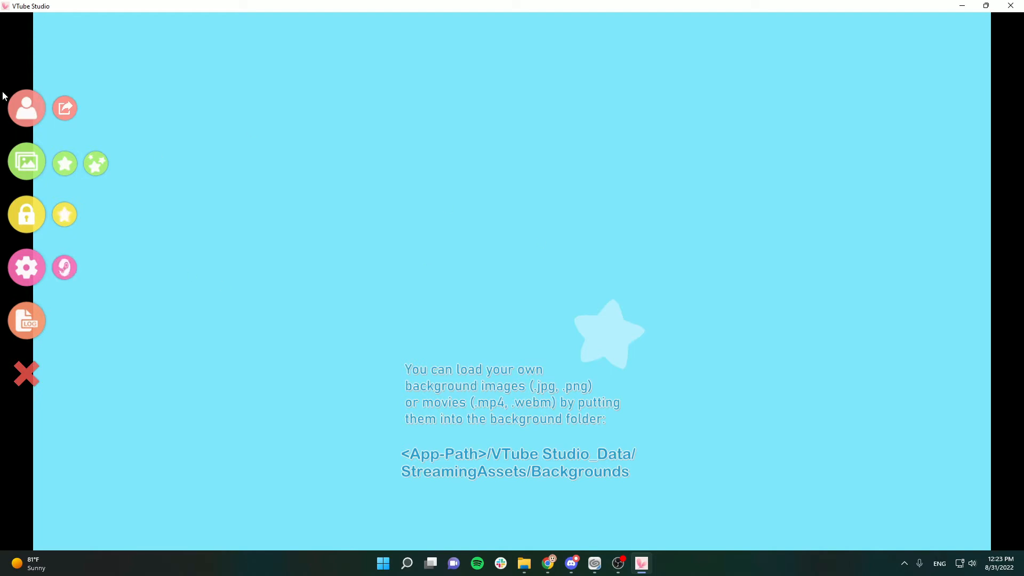
Open the Live2DModels folder through the model import option and delete the existing Iconick folder from it
left_click(32, 102)
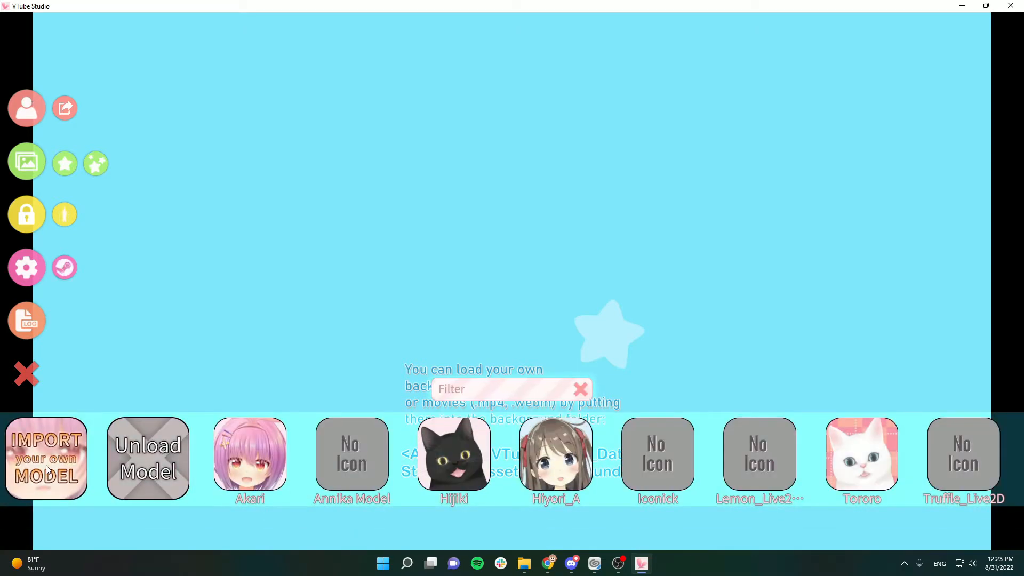
left_click(48, 472)
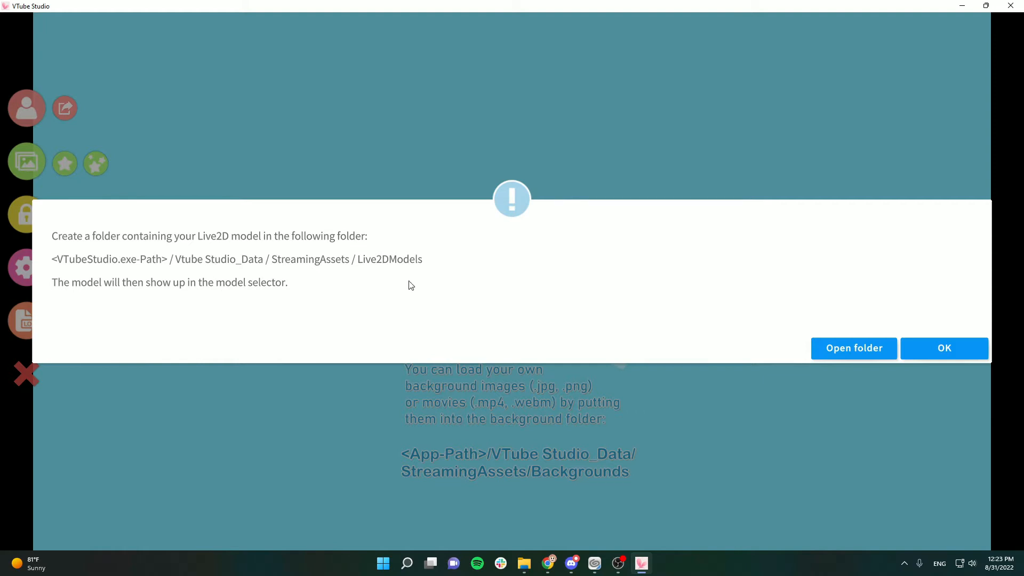
left_click(843, 348)
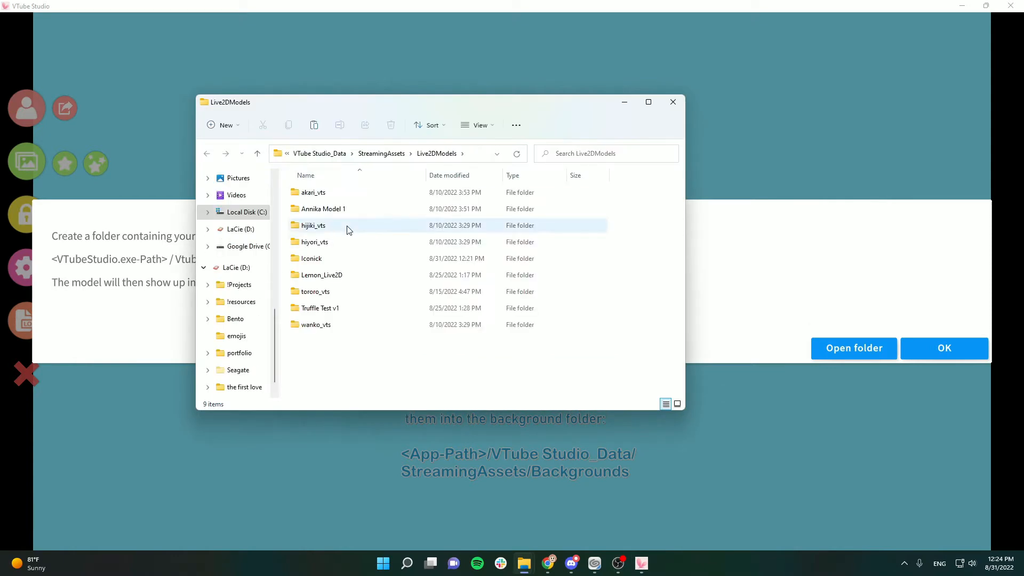
left_click(331, 265)
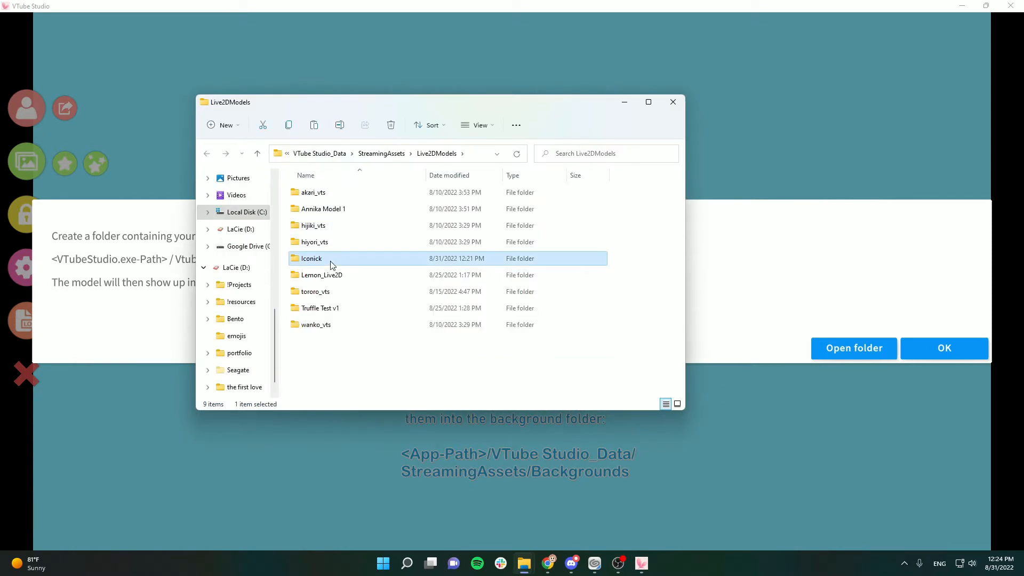
key("Delete")
Copy the Iconick folder from the live2d streaming folder into the Live2DModels folder
left_click_drag(416, 106, 505, 64)
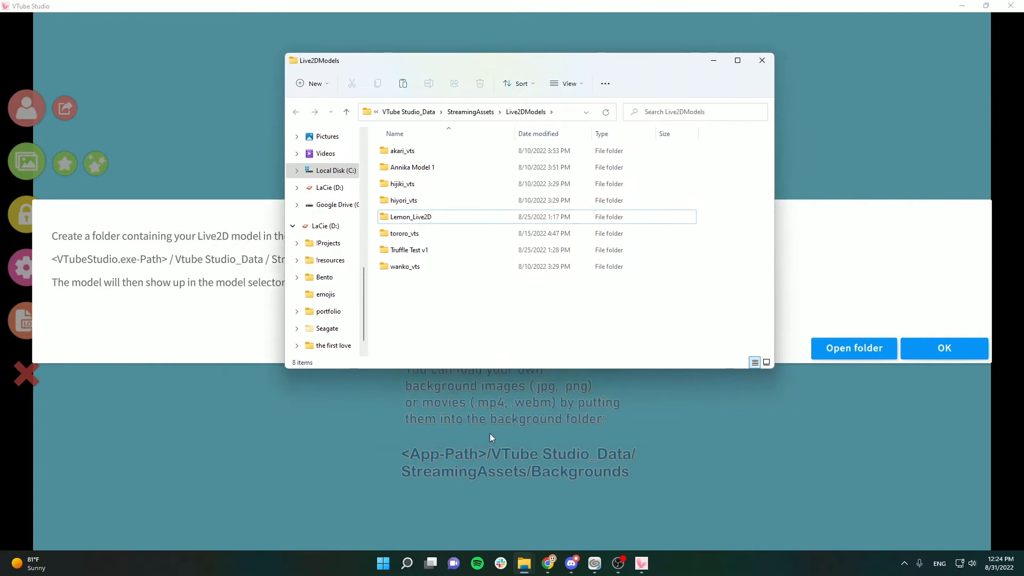
left_click(525, 563)
left_click(427, 503)
left_click_drag(485, 91, 440, 154)
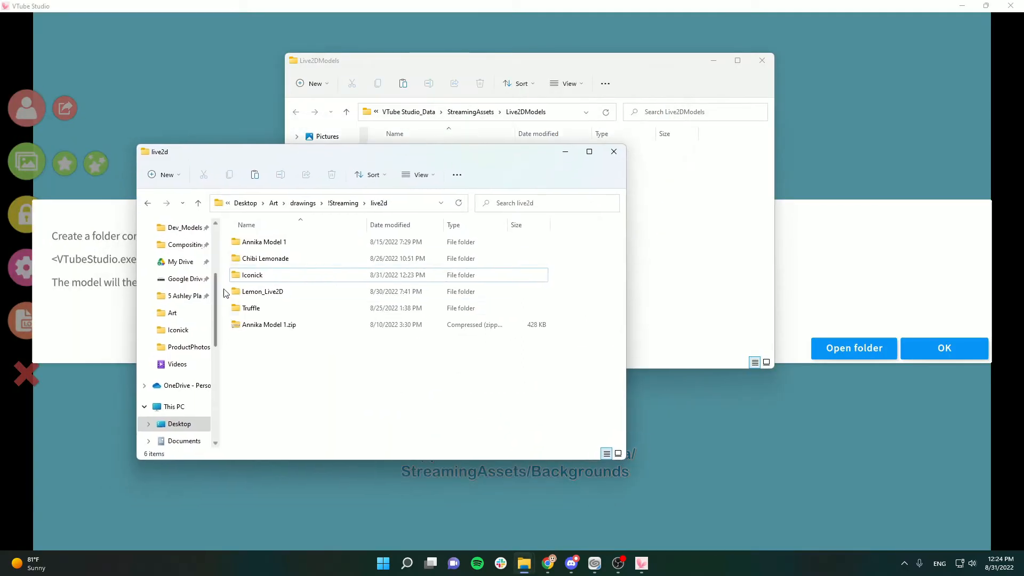
left_click(277, 274)
left_click(724, 296)
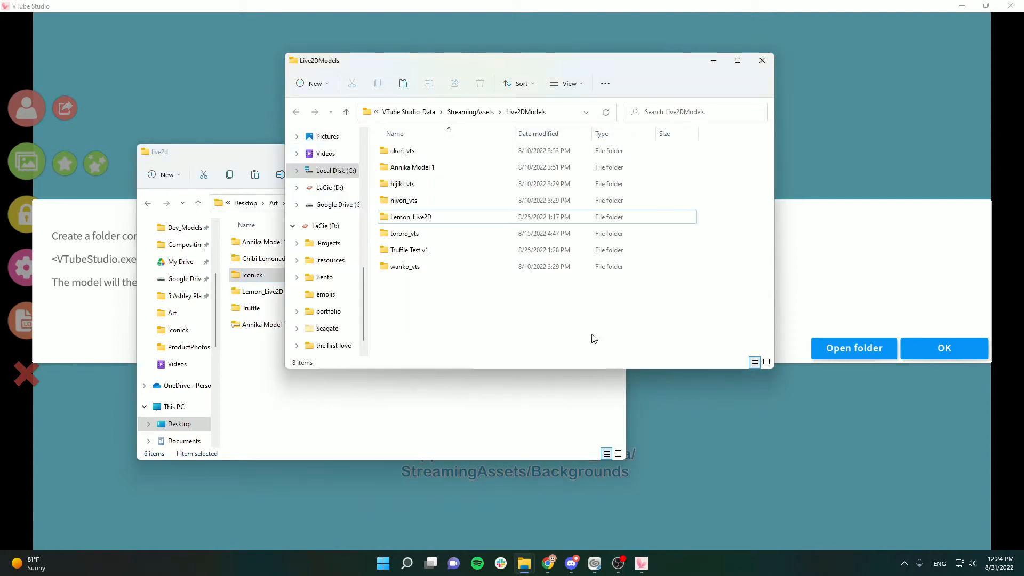
key("ctrl+v")
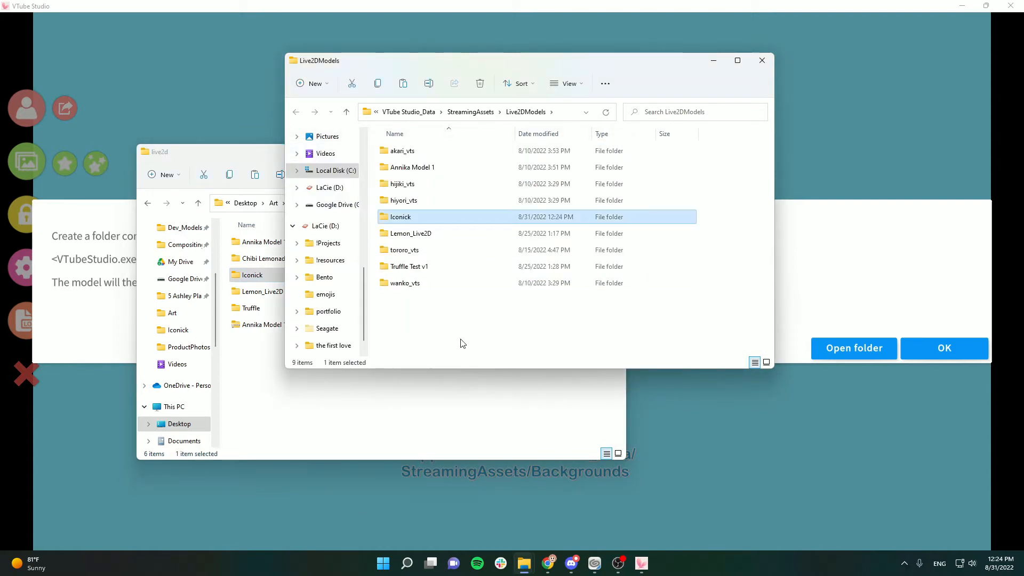
Dismiss the import instructions, then restart VTube Studio and maximize its window
left_click(780, 448)
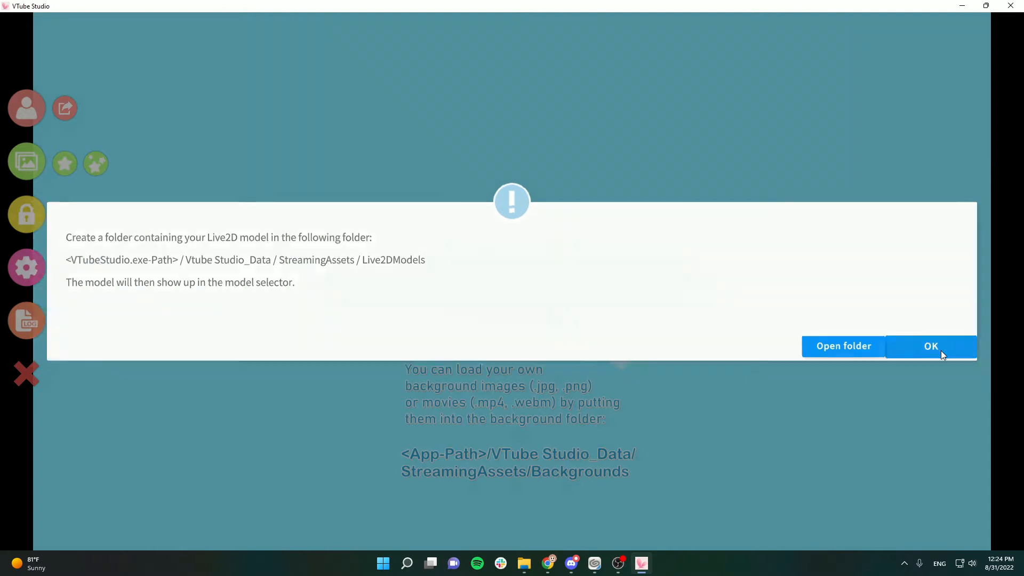
left_click(942, 350)
left_click(1010, 6)
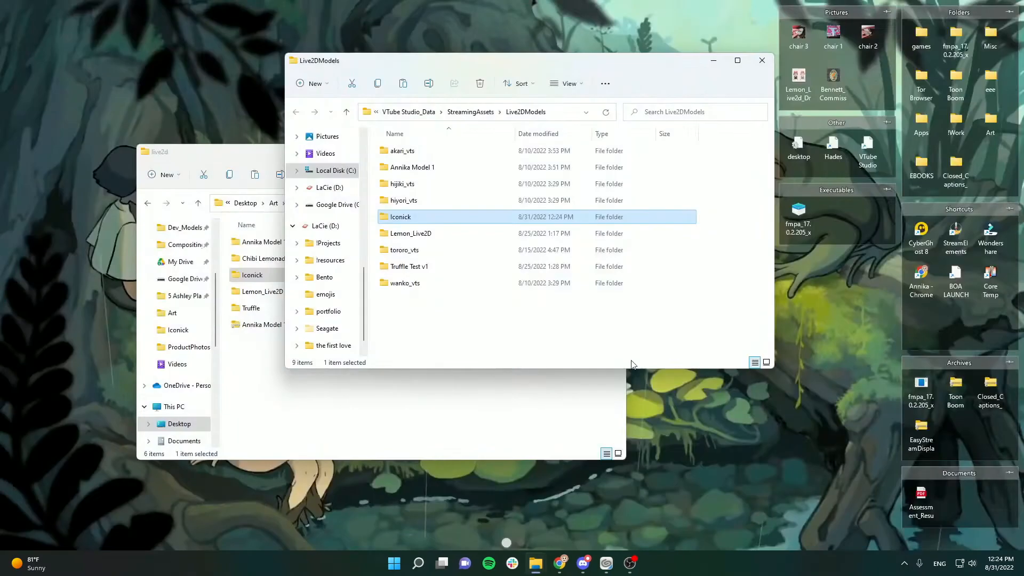
double_click(874, 154)
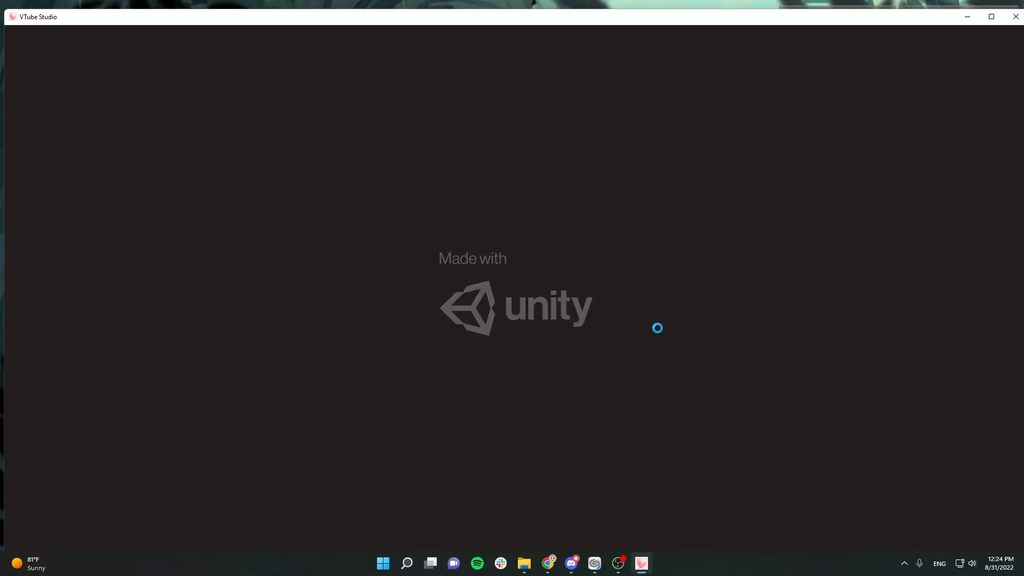
left_click(991, 21)
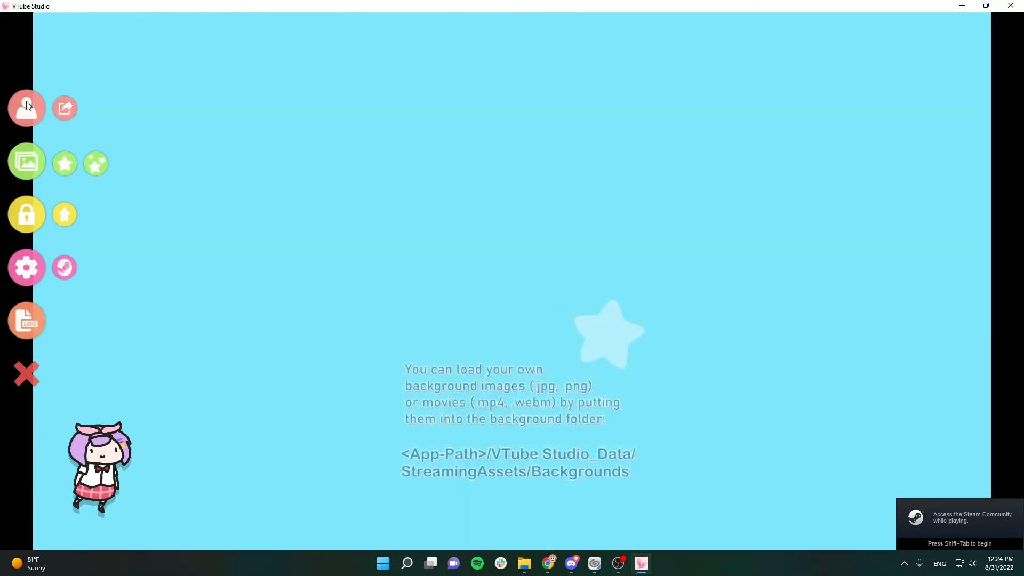
Load the Iconick model and run Auto Setup on it, accepting the creation of the default VTS parameters
left_click(28, 109)
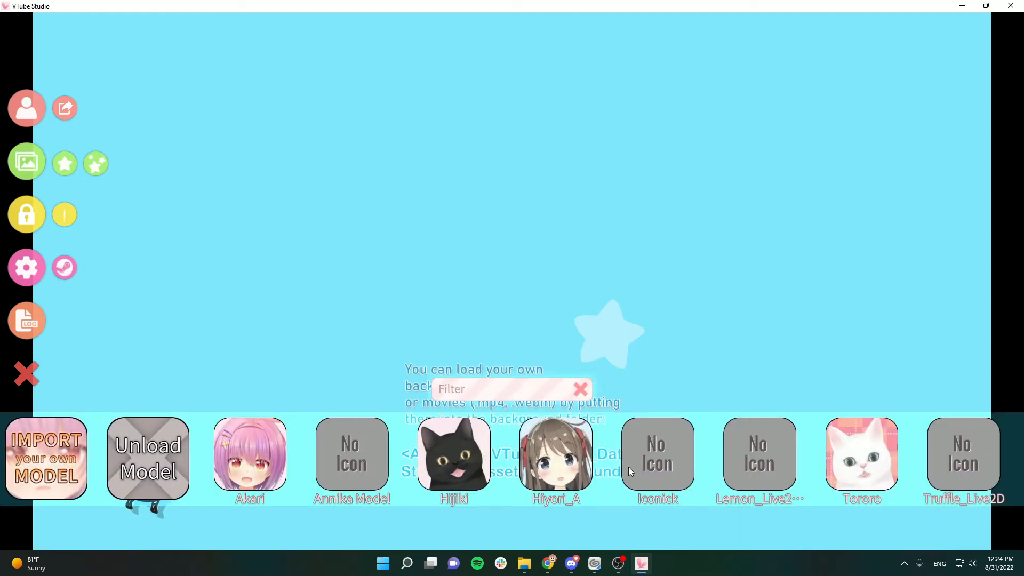
left_click_drag(699, 476, 401, 475)
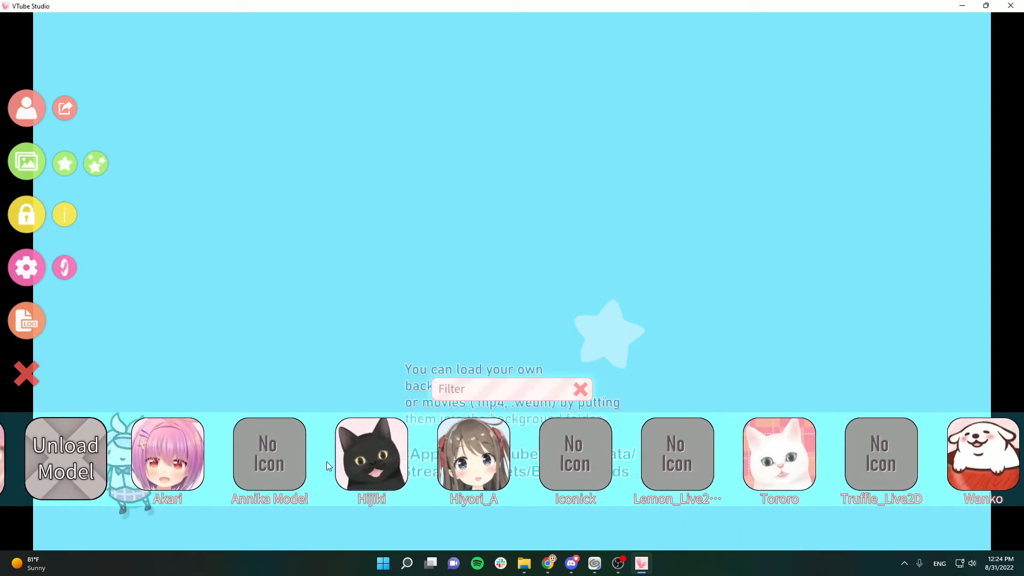
left_click_drag(105, 465, 207, 466)
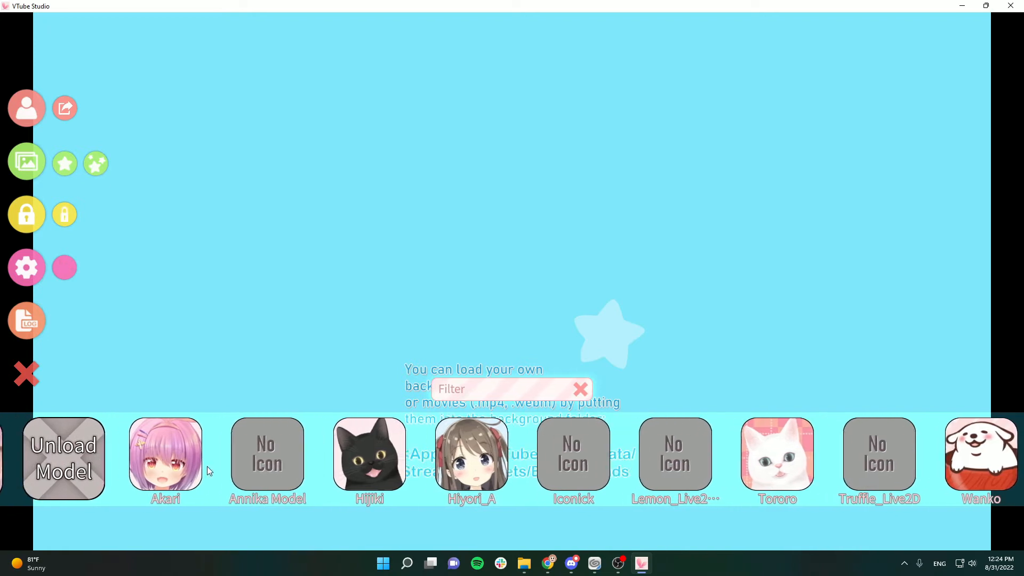
left_click(578, 443)
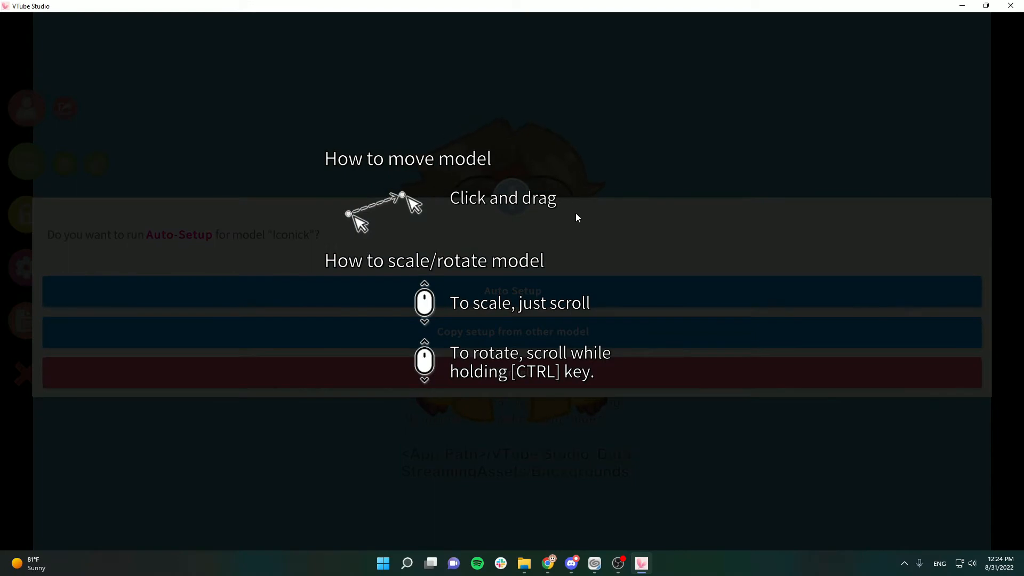
left_click(574, 213)
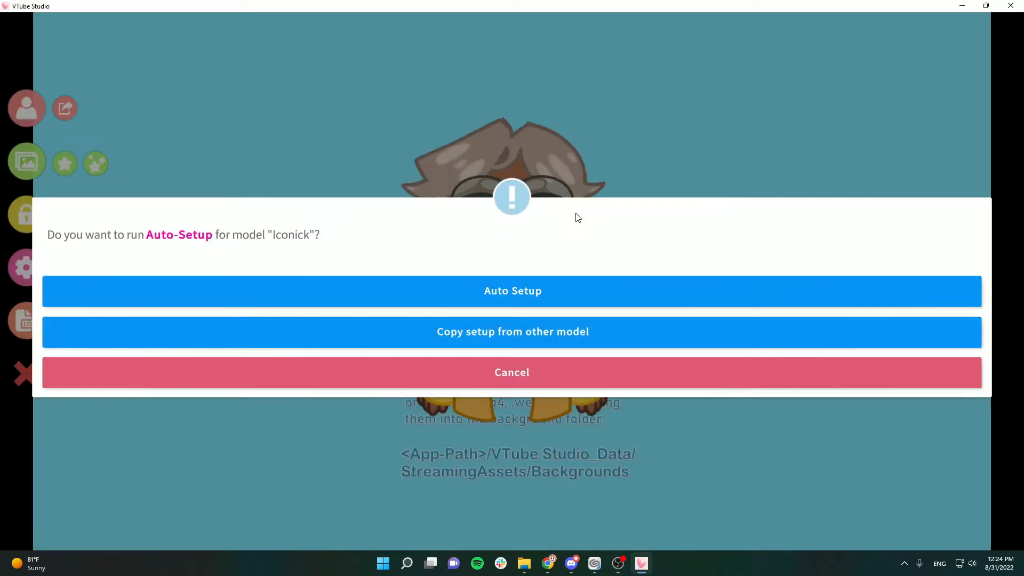
left_click(513, 291)
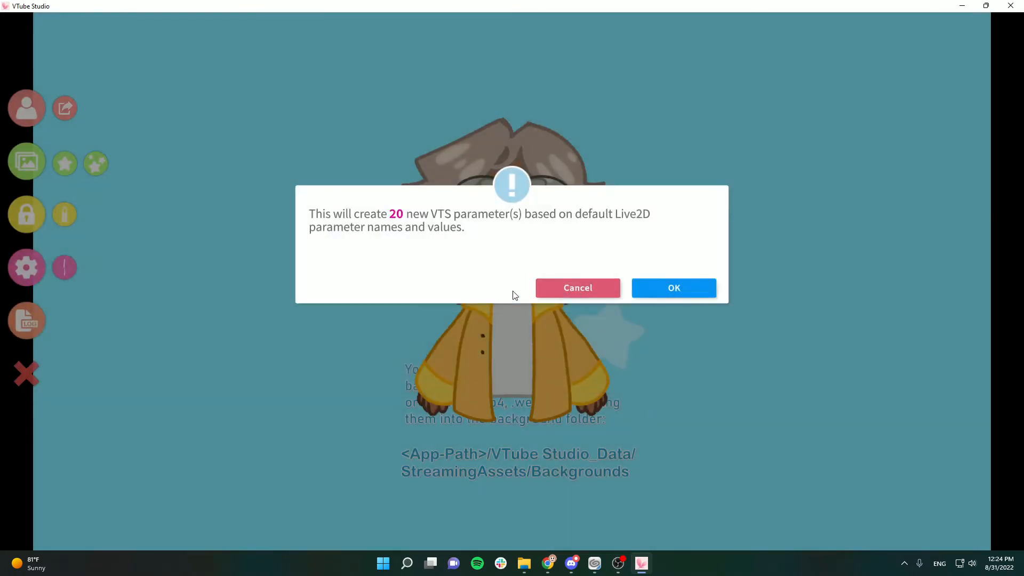
left_click(685, 288)
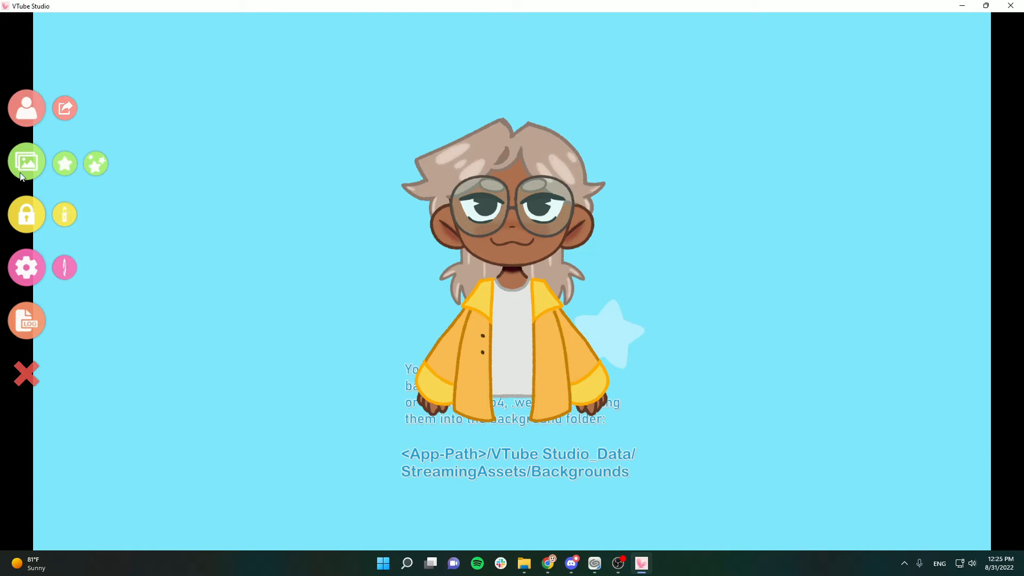
Start webcam face tracking in the camera settings, calibrate it and close the tracking preview
left_click(26, 269)
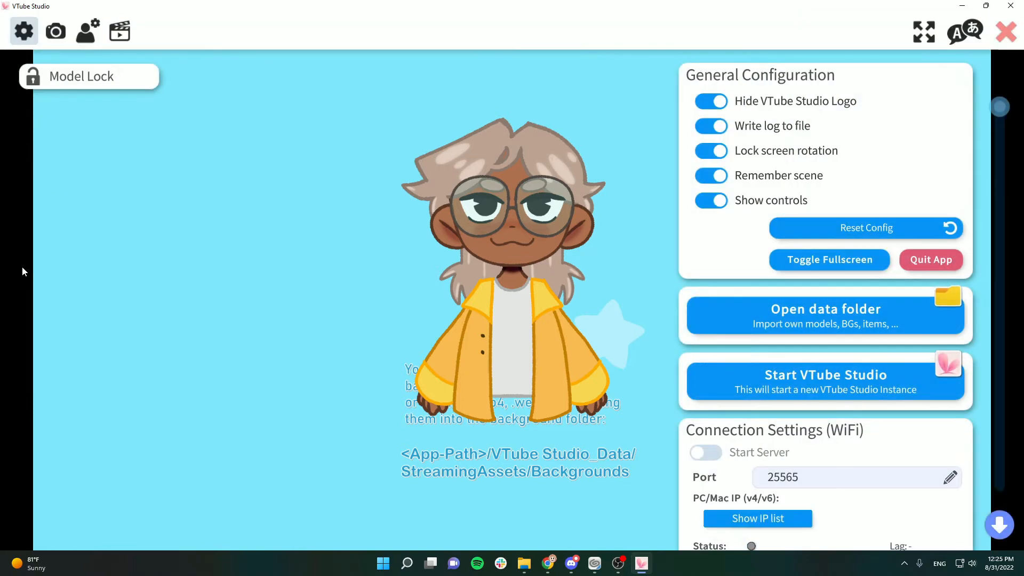
left_click(54, 32)
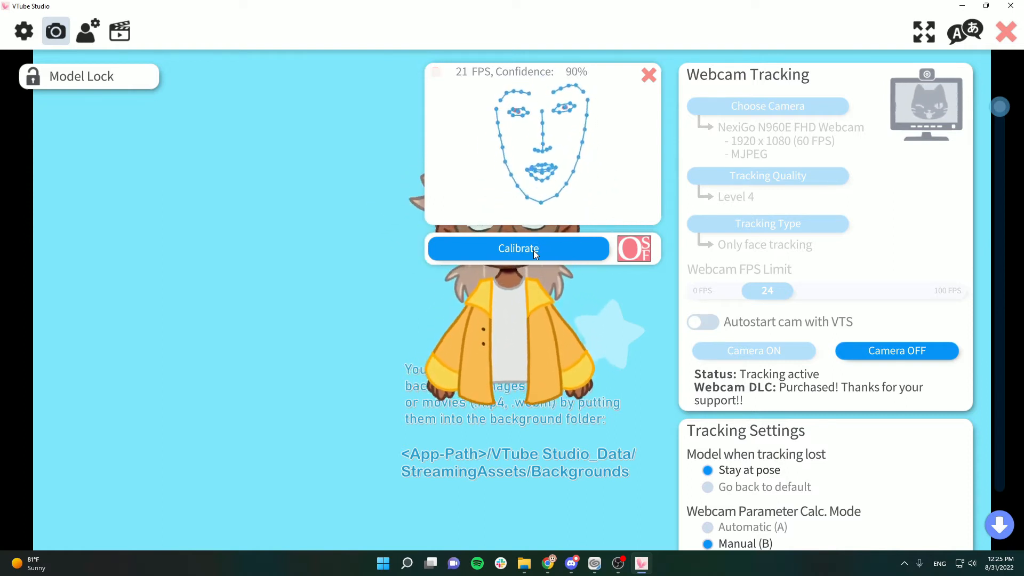
left_click(533, 250)
left_click(649, 74)
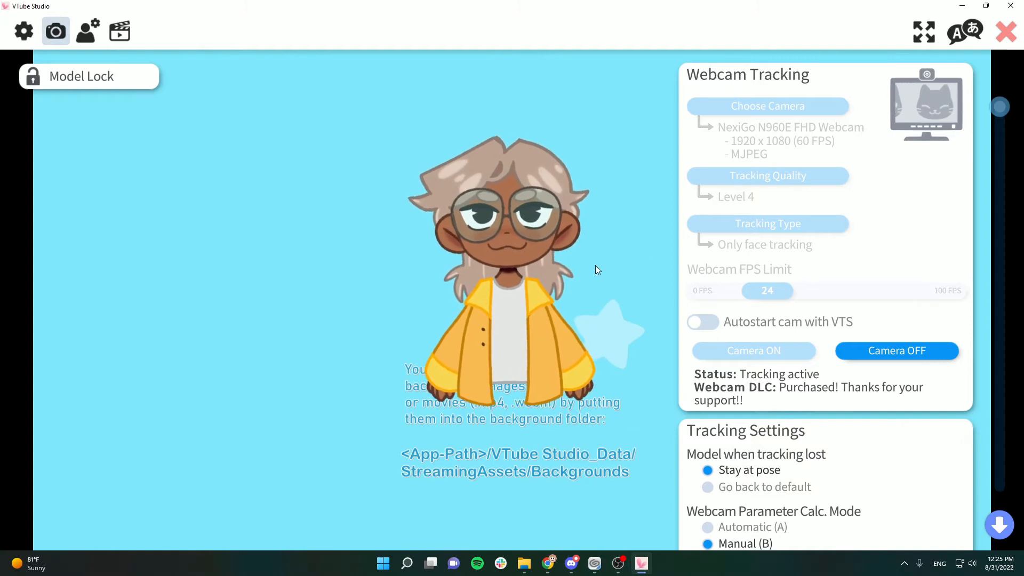
Set Mouth Open Sensitivity to 67 and Mouth Smile Sensitivity to 60 in the tracking settings
scroll(859, 238, "down", 6)
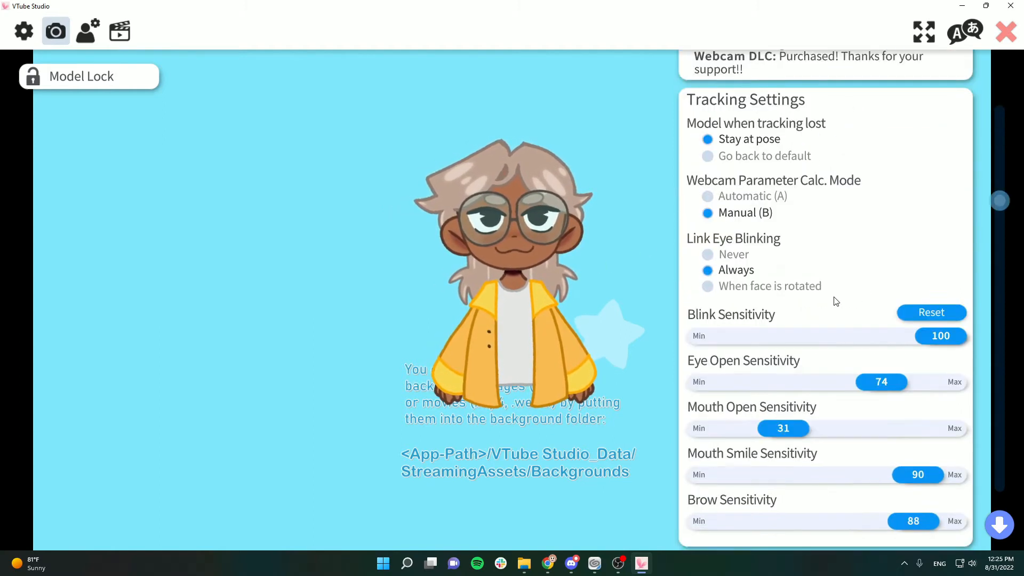
scroll(835, 301, "down", 3)
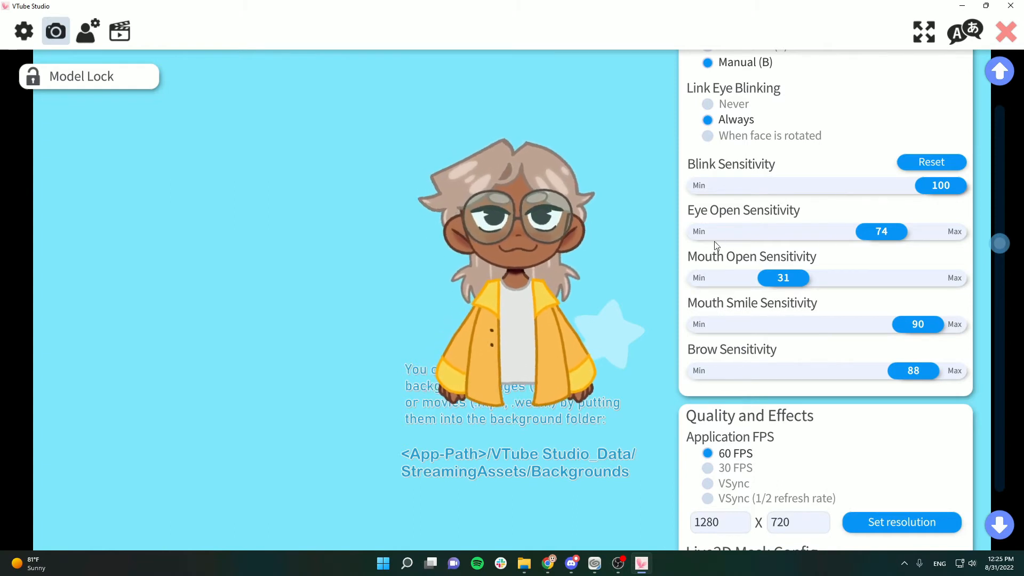
left_click_drag(791, 276, 867, 288)
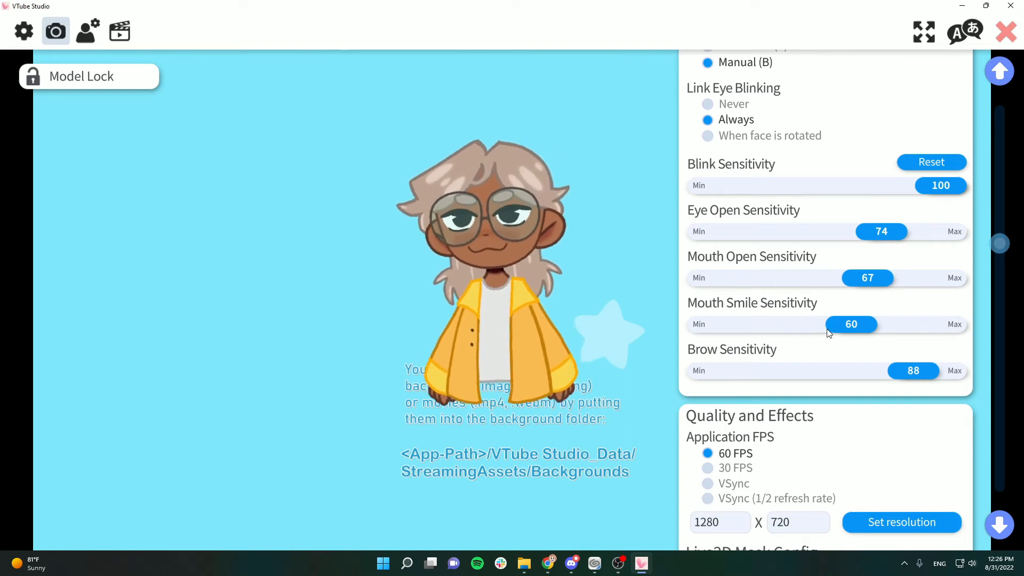
Check the model's mouth movement up close and raise Mouth Open Sensitivity to 85
scroll(514, 269, "up", 5)
scroll(514, 264, "up", 5)
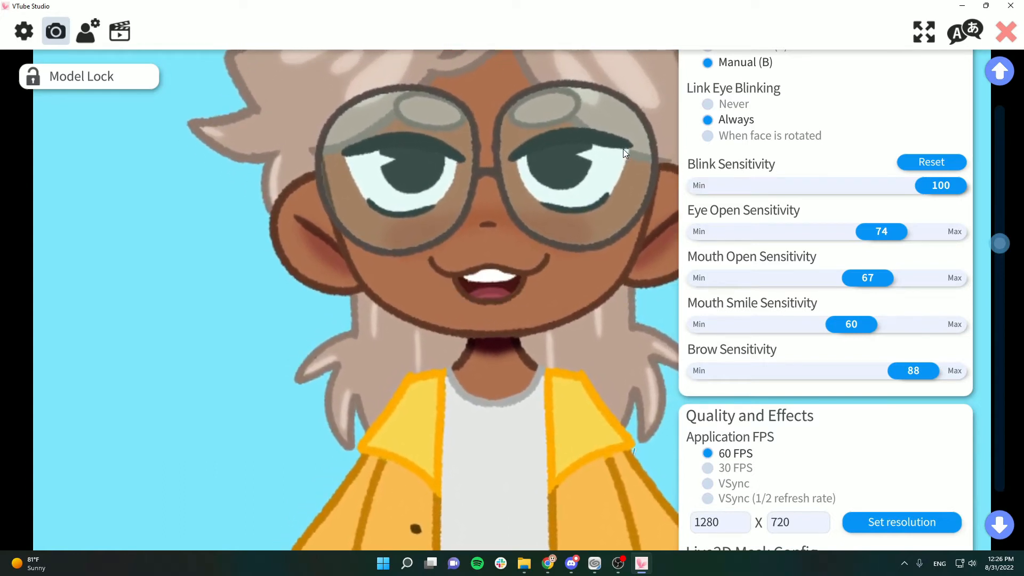
scroll(568, 190, "down", 5)
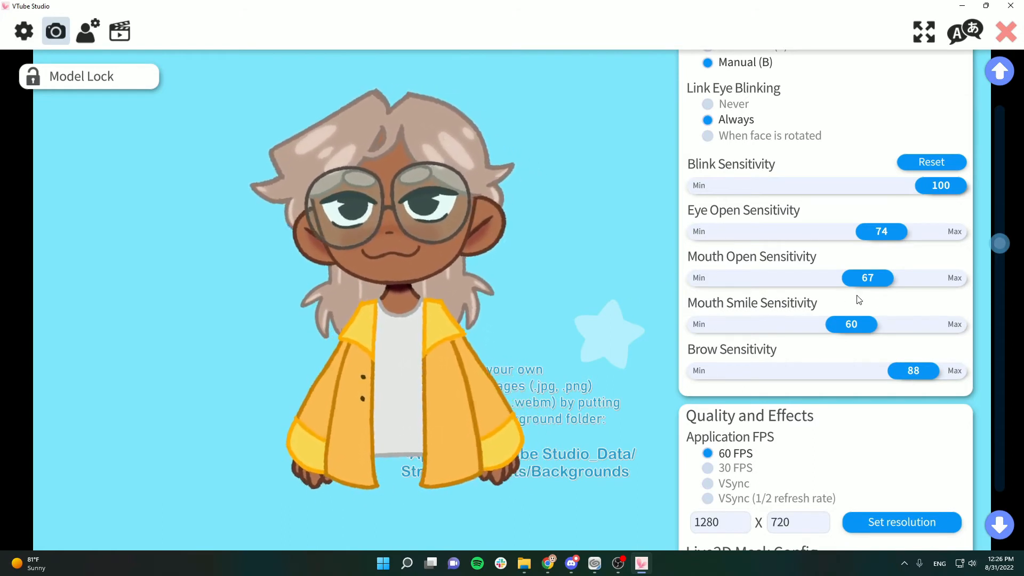
left_click_drag(874, 278, 924, 279)
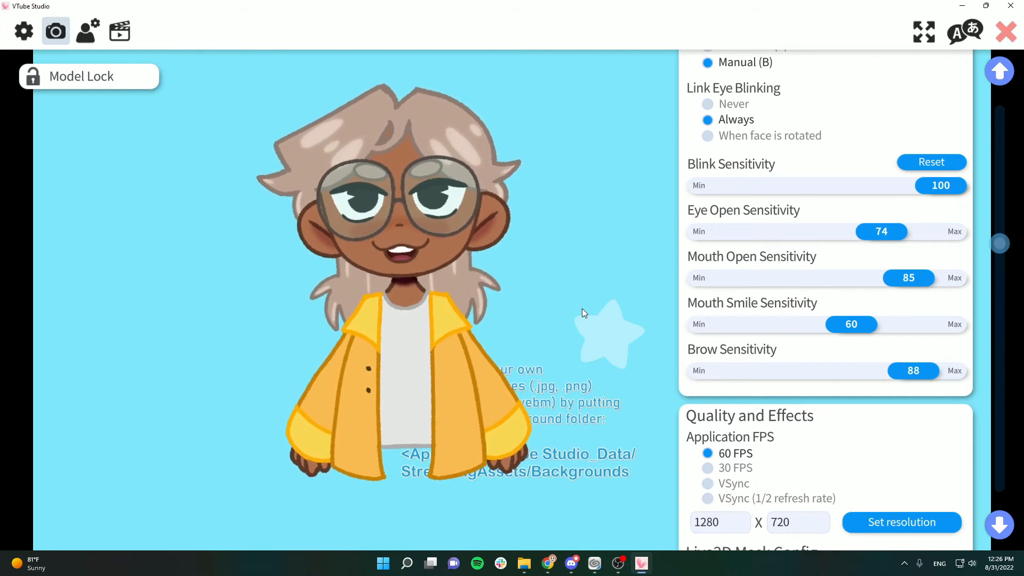
Turn off the camera in the webcam tracking settings
scroll(845, 314, "up", 5)
scroll(845, 315, "up", 3)
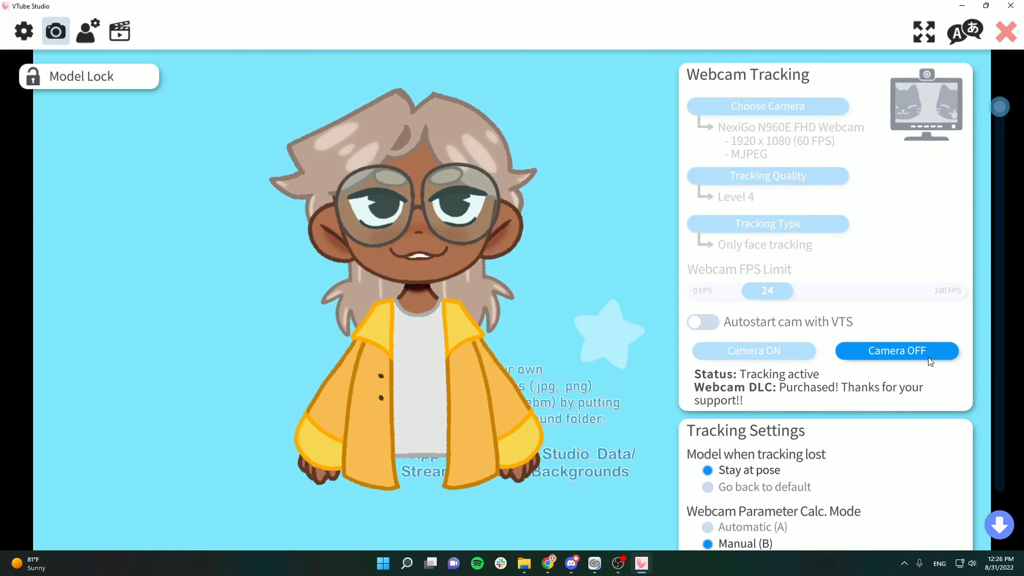
left_click(920, 349)
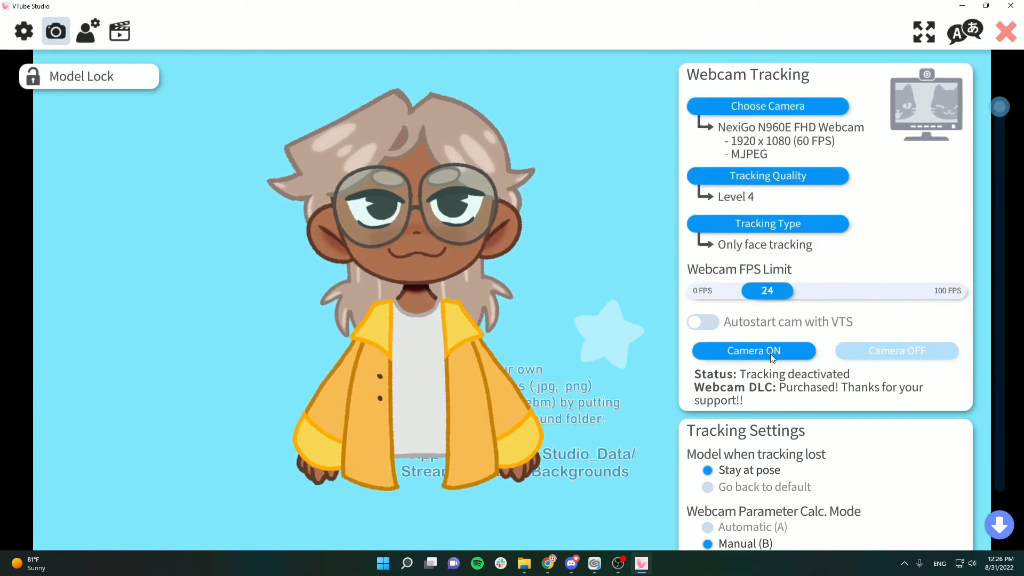
left_click(786, 182)
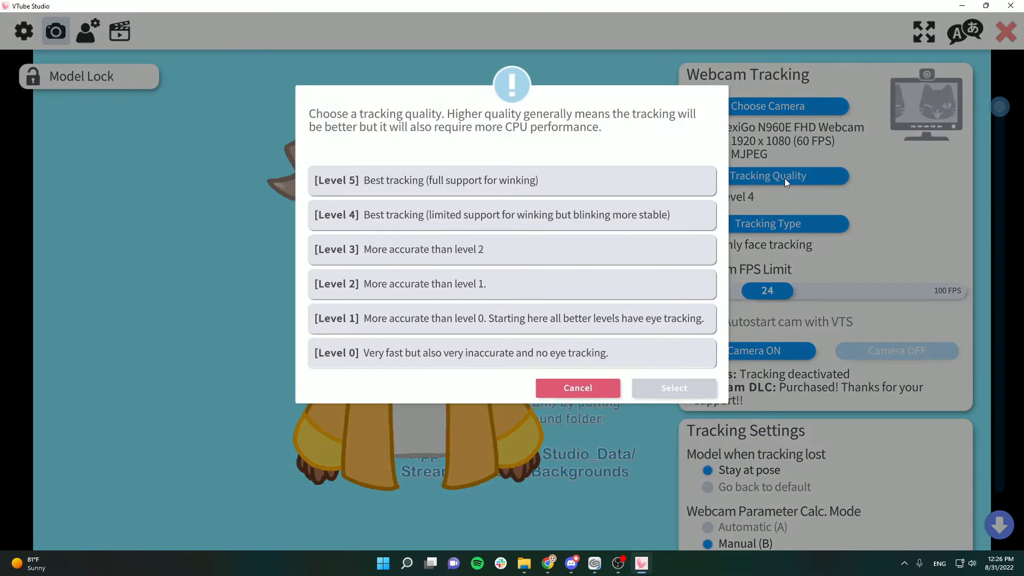
left_click(455, 260)
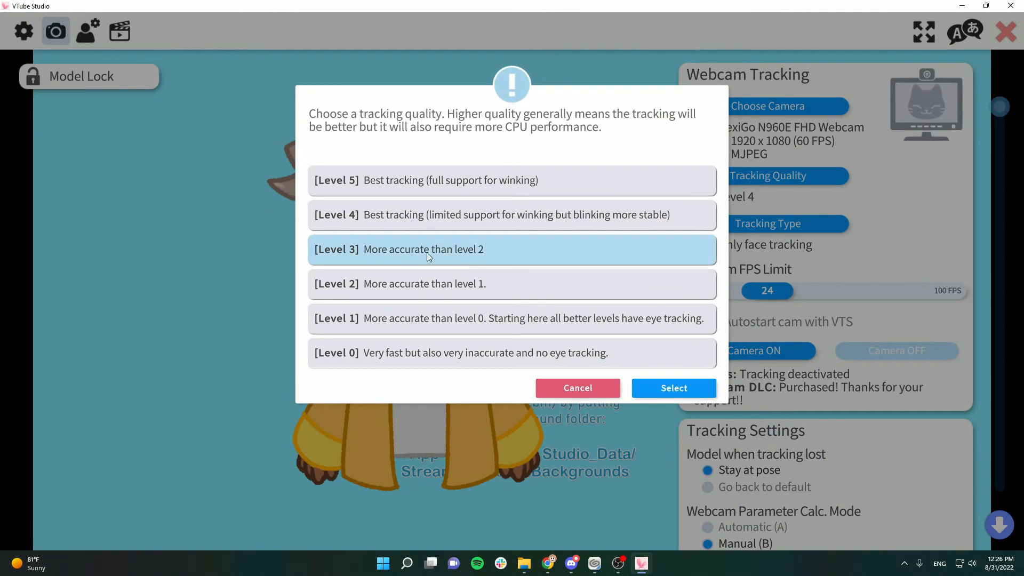
left_click(575, 389)
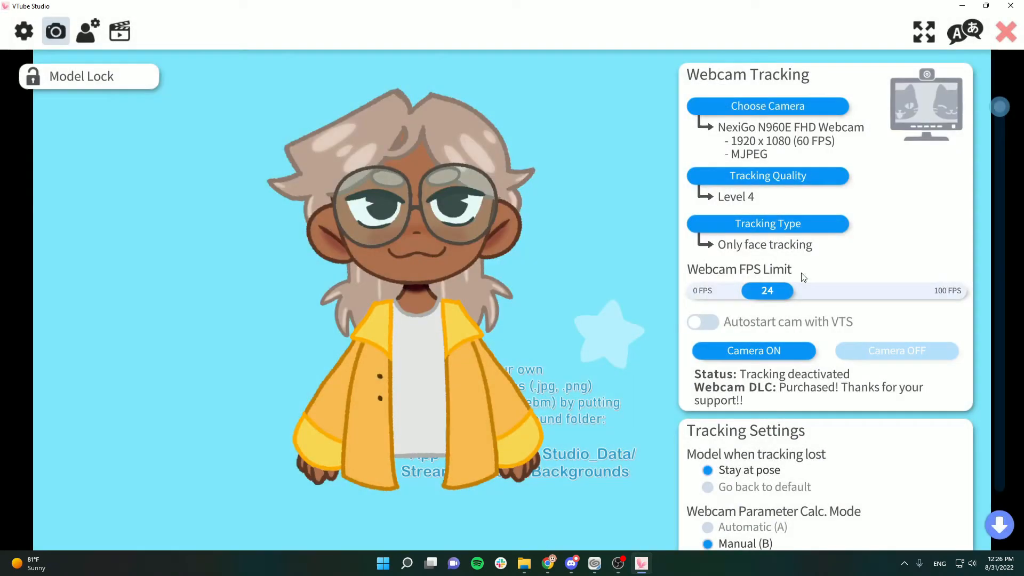
Set the webcam tracking quality to Level 3
left_click(769, 177)
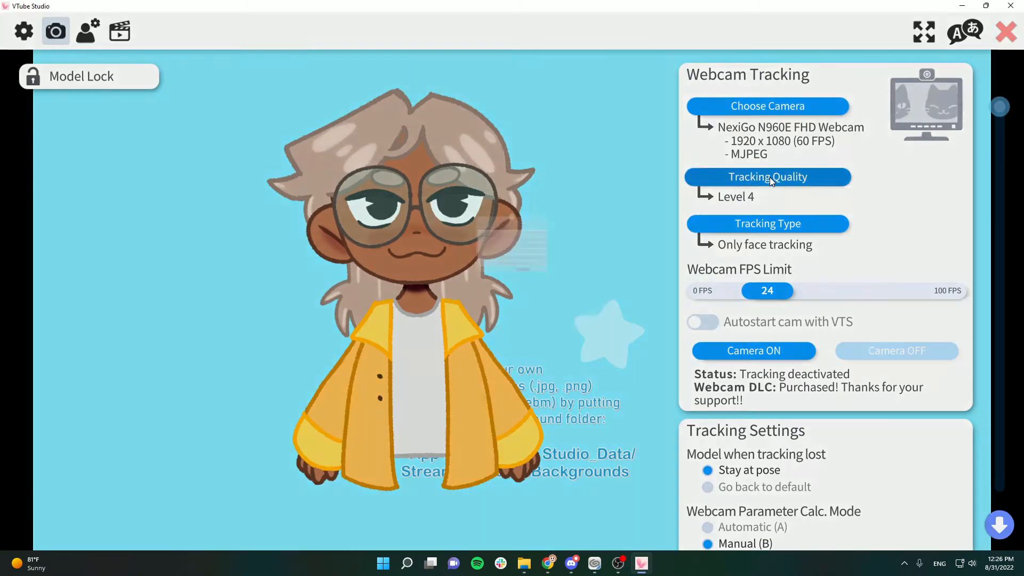
scroll(428, 278, "down", 2)
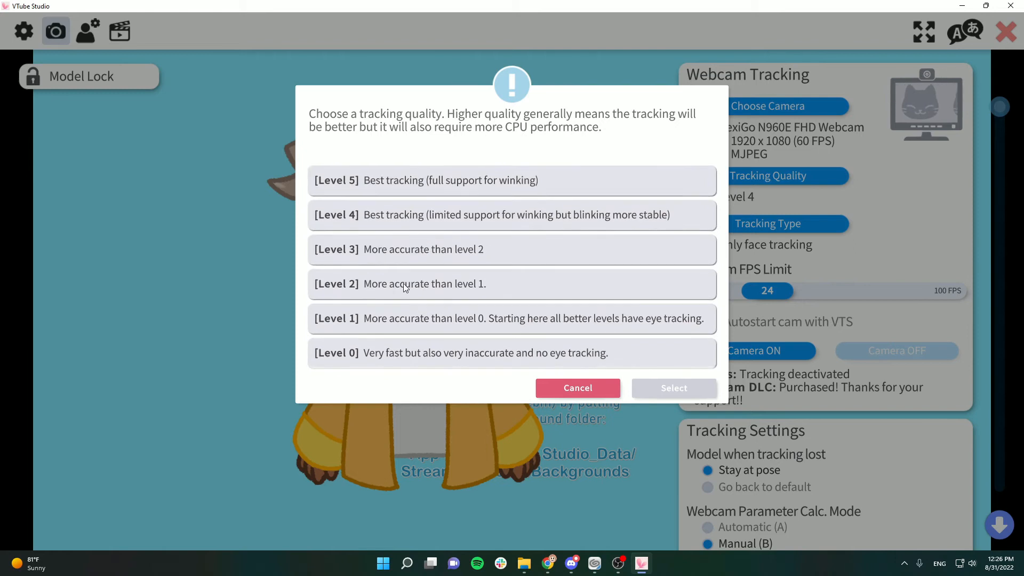
left_click(403, 284)
left_click(398, 252)
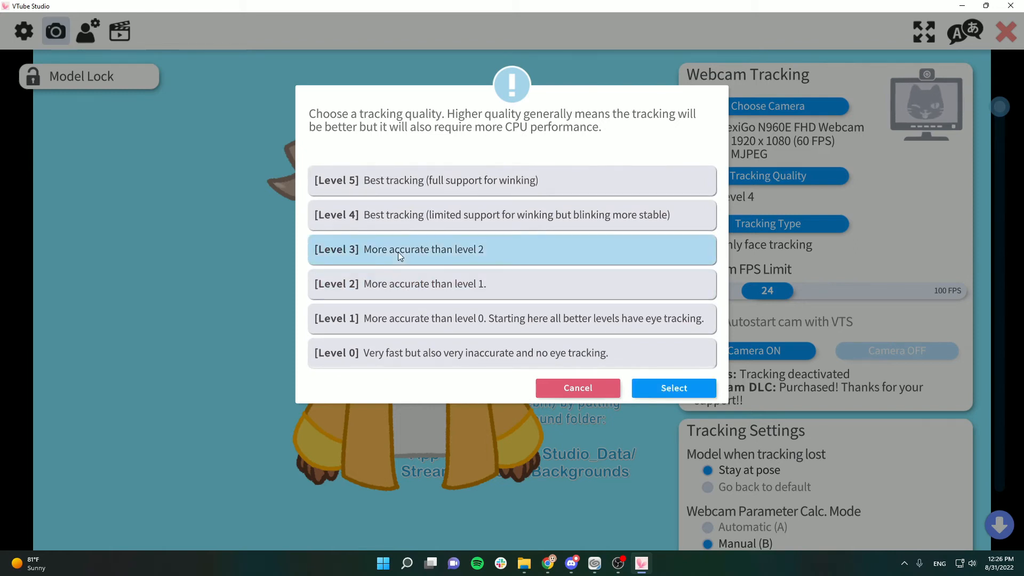
left_click(686, 387)
Restart and calibrate webcam tracking, close the tracking preview, and move the model slightly lower in the scene
left_click(786, 352)
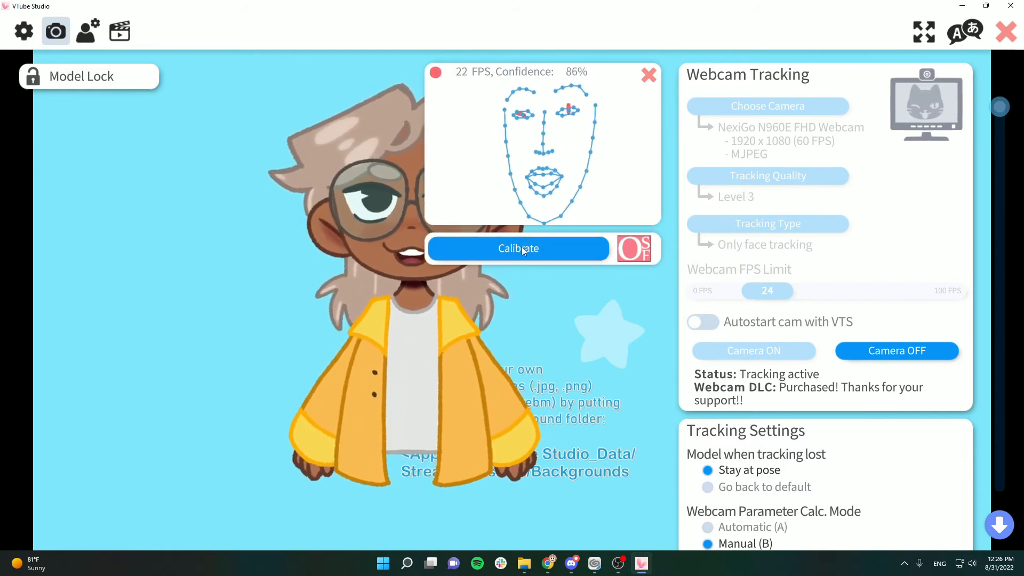
left_click(646, 73)
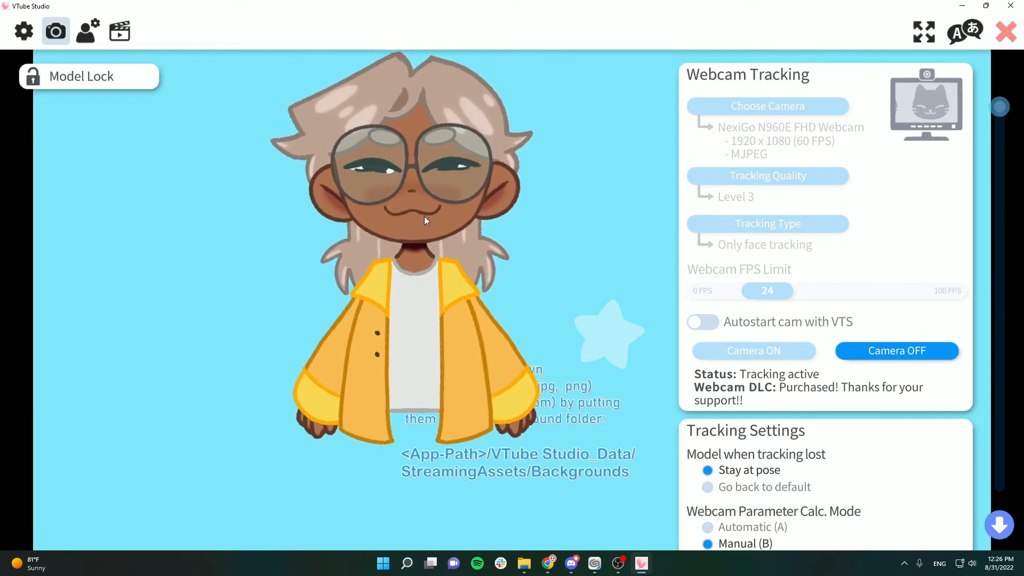
left_click_drag(414, 210, 472, 288)
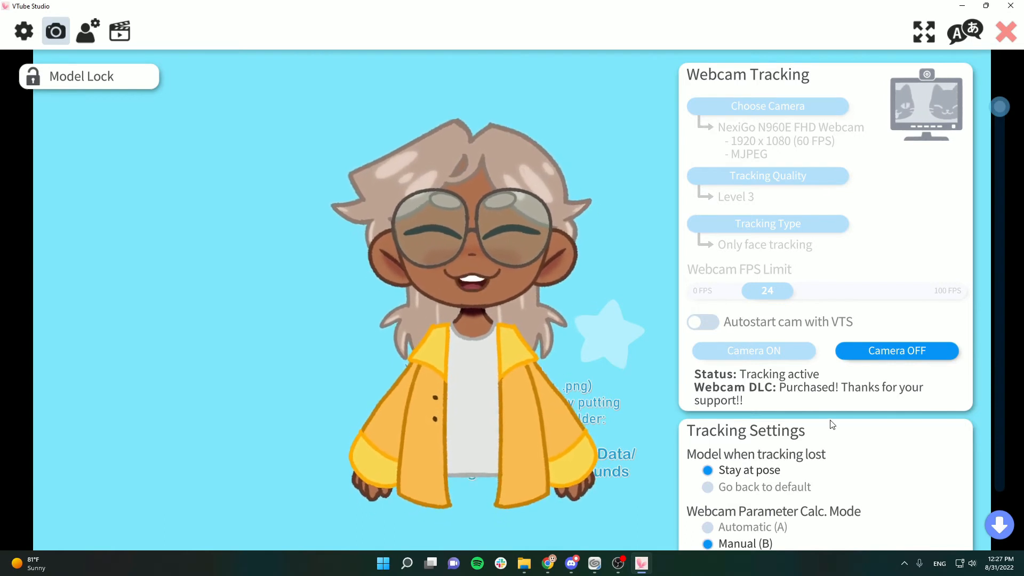
Lower Eye Open Sensitivity to 39 in the tracking settings
scroll(832, 424, "down", 8)
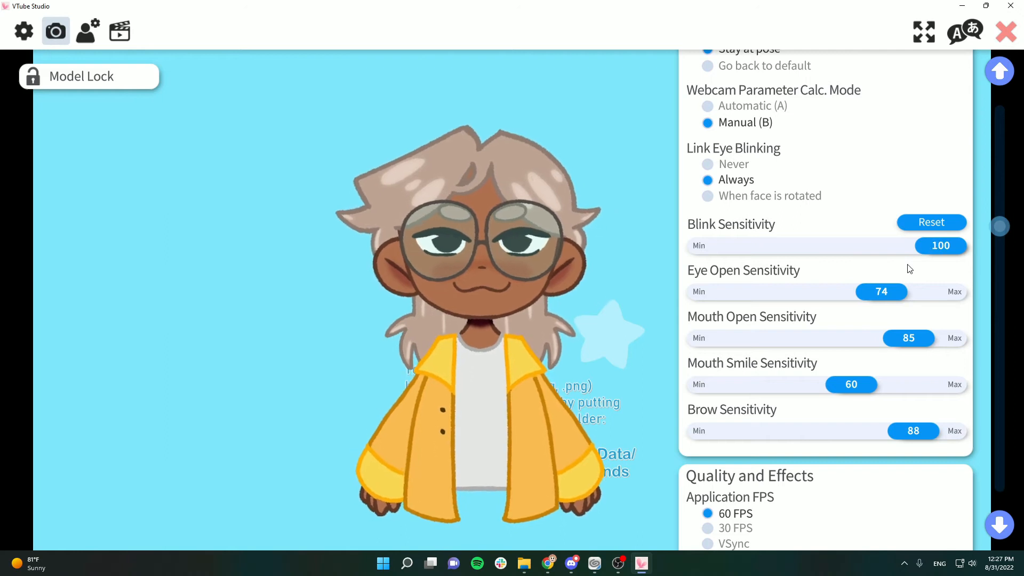
left_click_drag(871, 291, 787, 289)
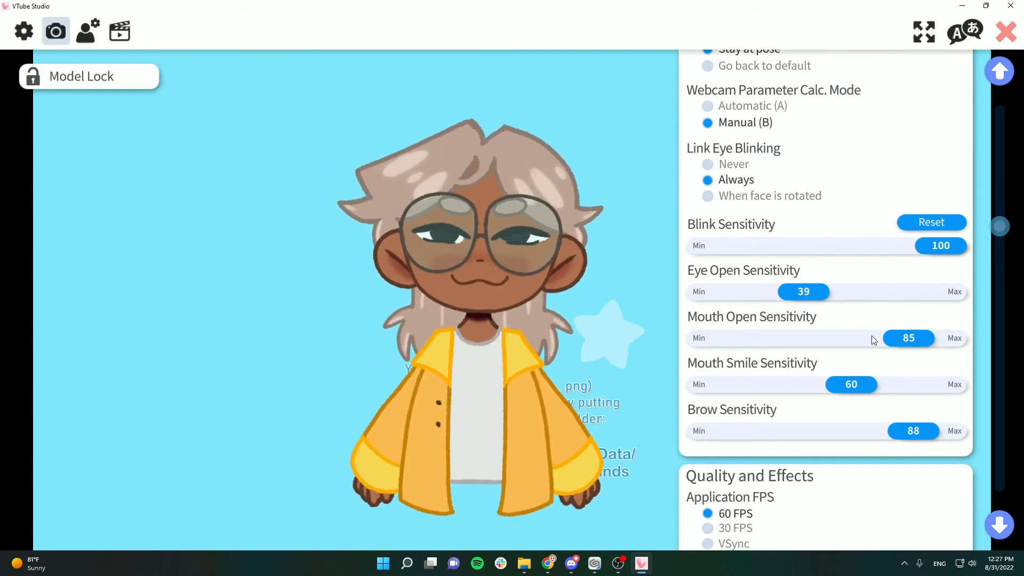
Turn the camera off and set the webcam tracking quality to Level 4
scroll(826, 320, "up", 5)
left_click(876, 265)
scroll(775, 177, "up", 1)
left_click(771, 178)
left_click(382, 215)
left_click(703, 393)
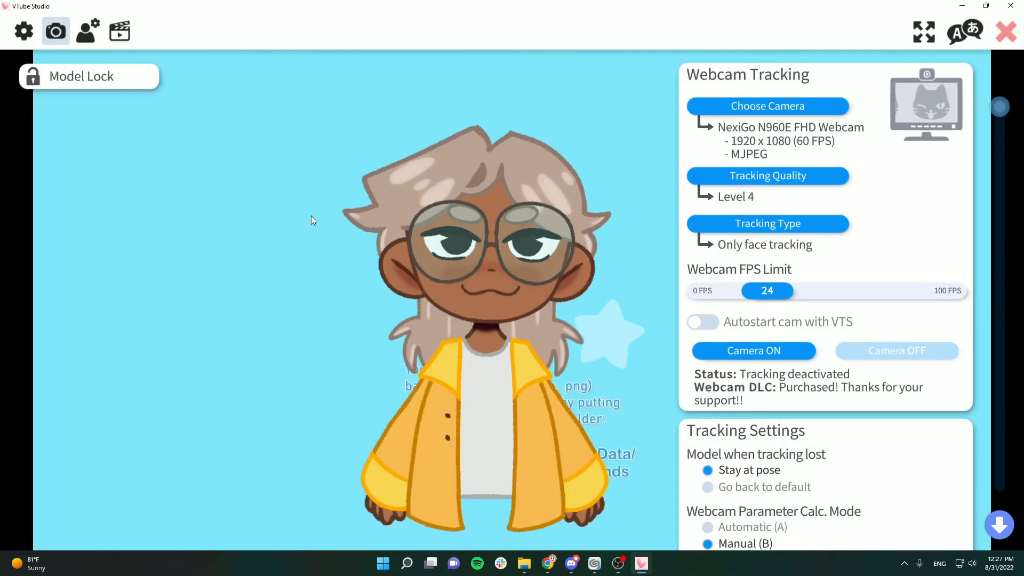
Restart and calibrate webcam tracking, and set Mouth Open Sensitivity to 74
left_click(779, 351)
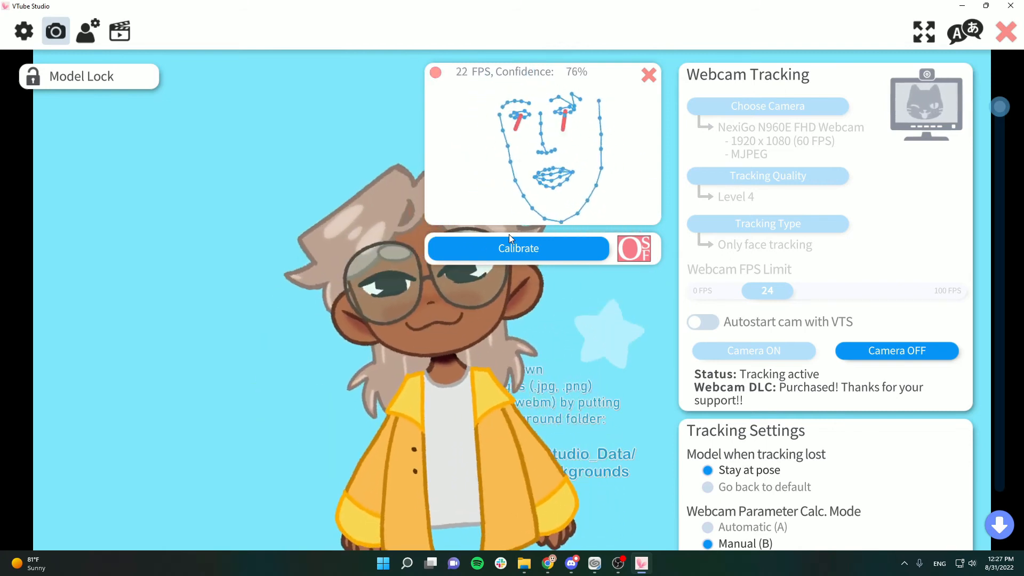
left_click(648, 74)
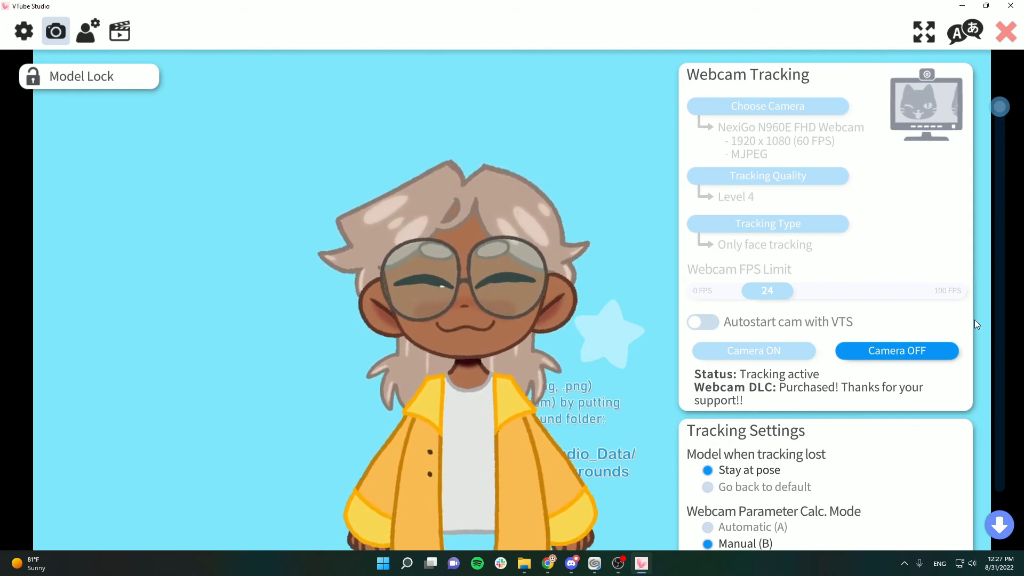
scroll(931, 335, "down", 6)
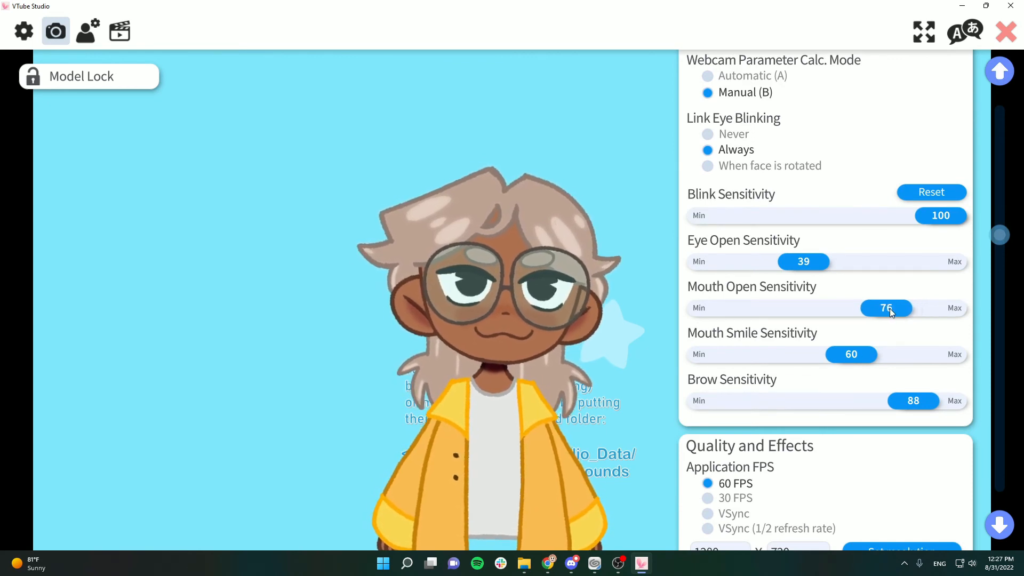
left_click_drag(889, 308, 888, 308)
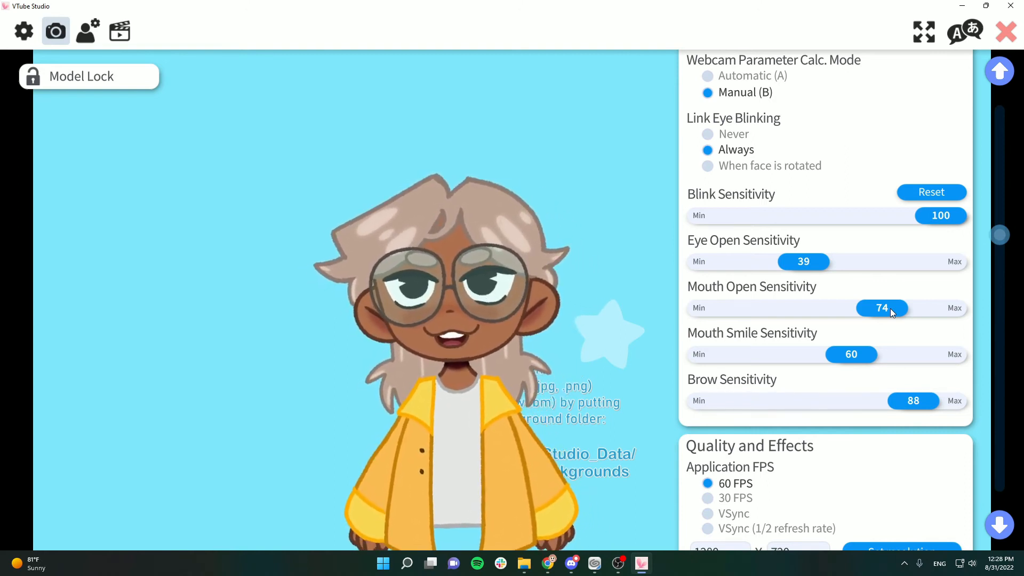
Look through the remaining camera settings and the model's parameter settings for the microphone options
scroll(806, 332, "down", 10)
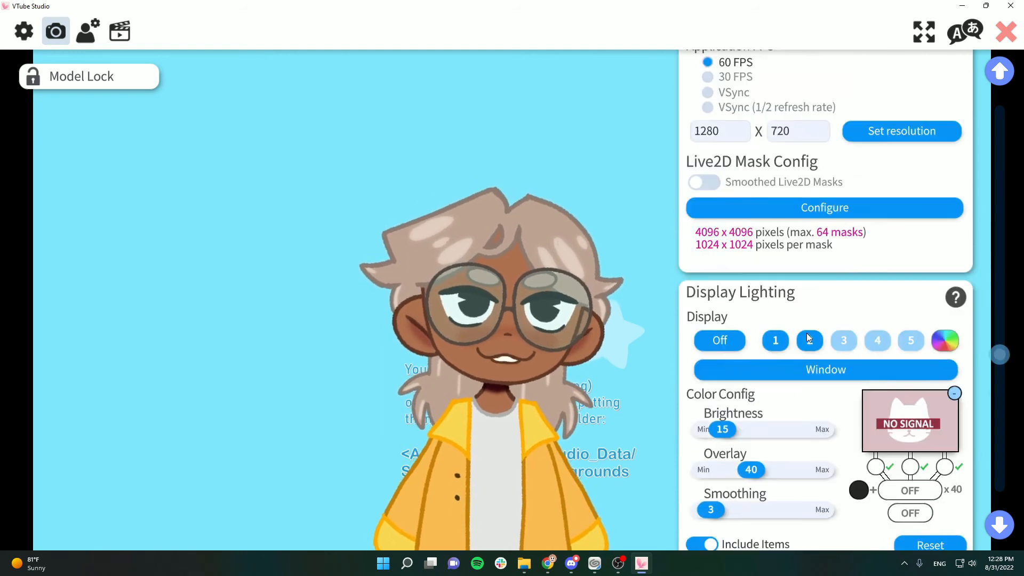
scroll(806, 332, "down", 5)
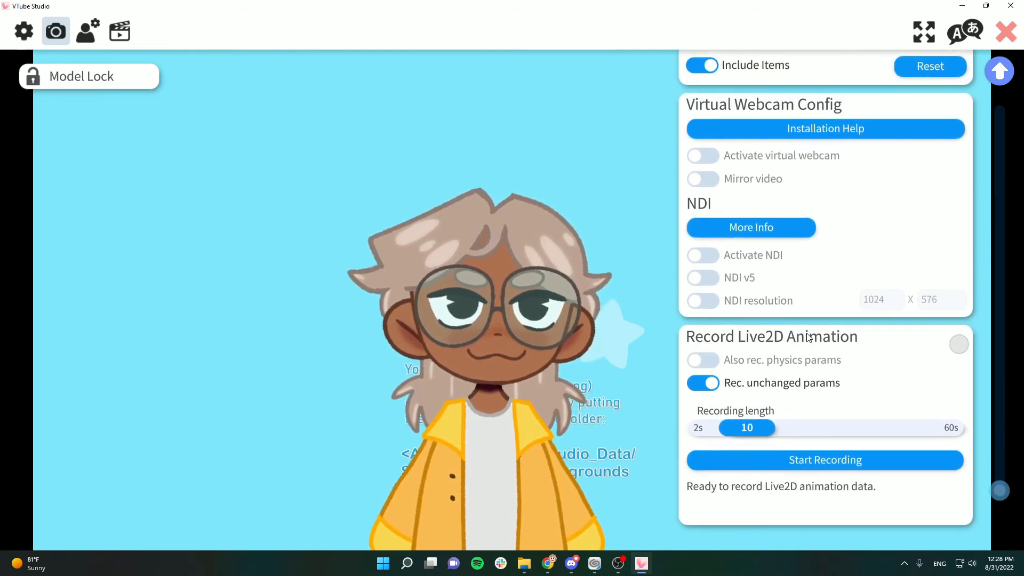
scroll(821, 454, "up", 15)
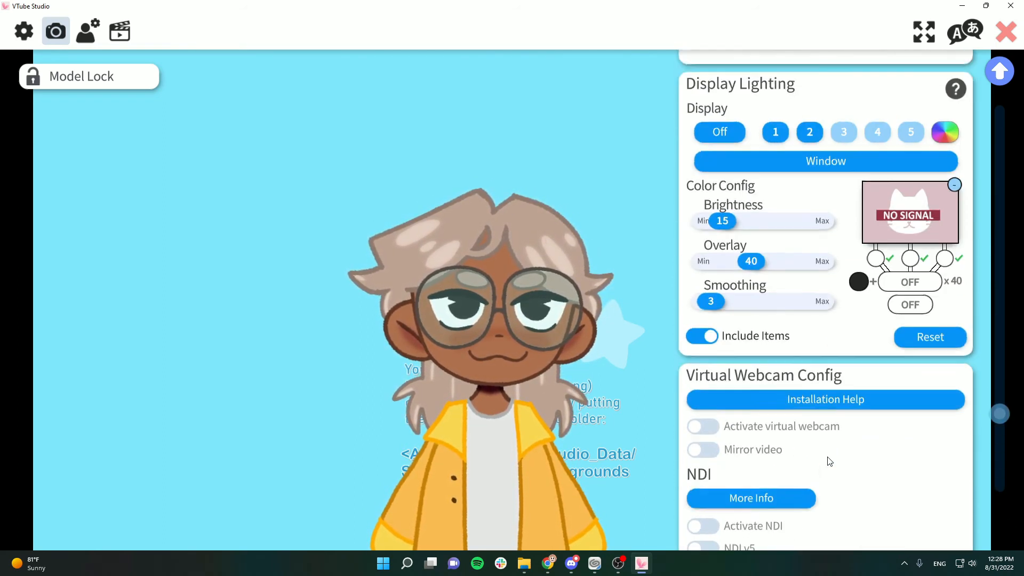
scroll(824, 461, "up", 2)
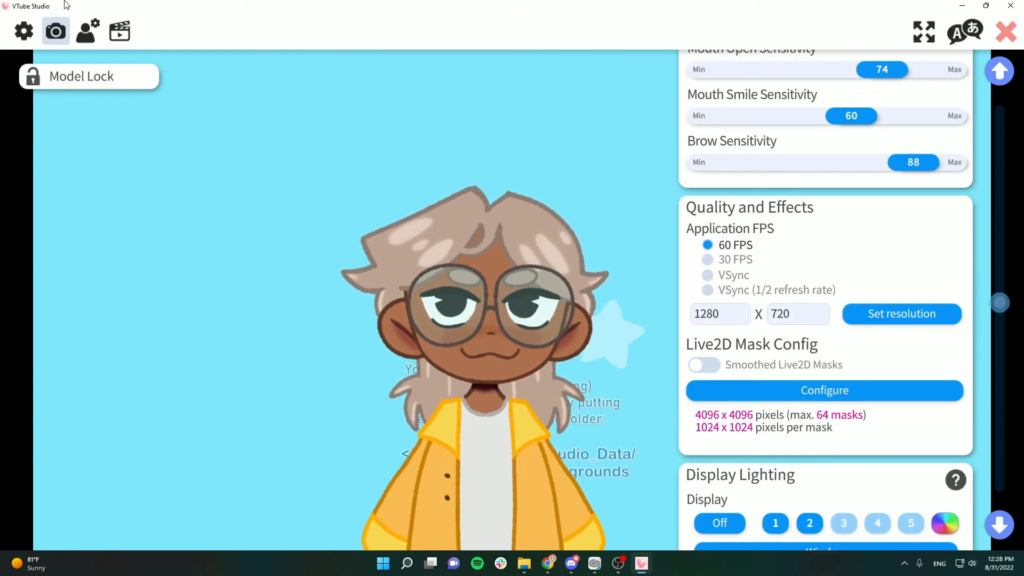
left_click(88, 32)
left_click_drag(1001, 103, 1011, 486)
scroll(915, 424, "down", 2)
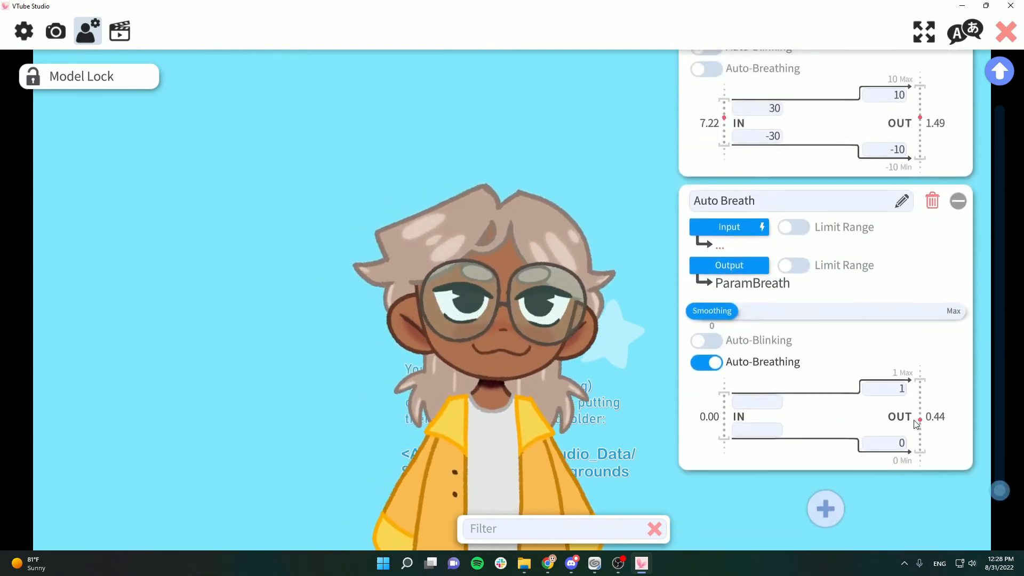
left_click(999, 71)
left_click(55, 31)
scroll(821, 256, "down", 10)
Raise the microphone's Volume gain to 92 in the general settings and return to the start of the settings
left_click(24, 31)
scroll(928, 277, "down", 15)
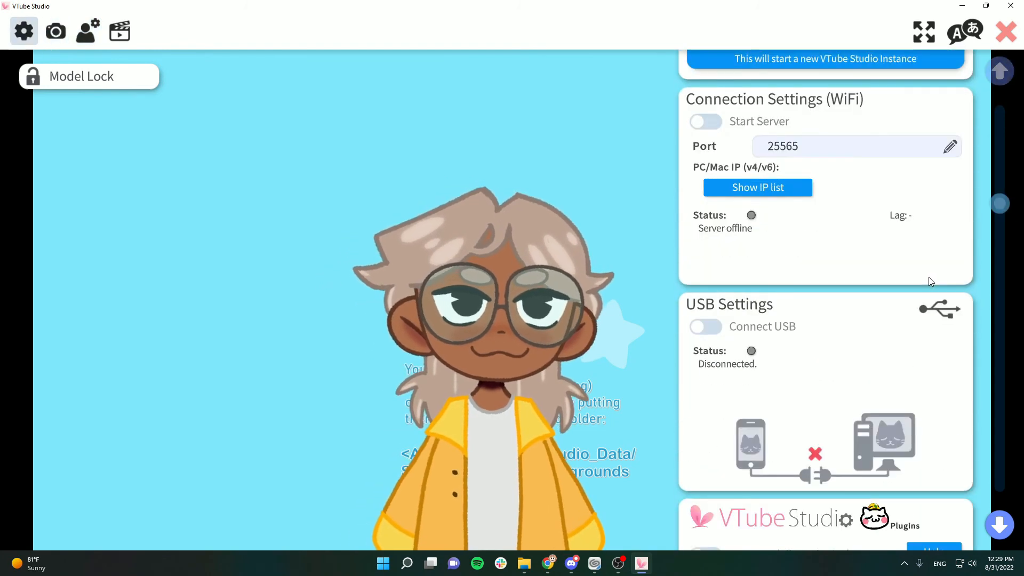
scroll(928, 276, "down", 2)
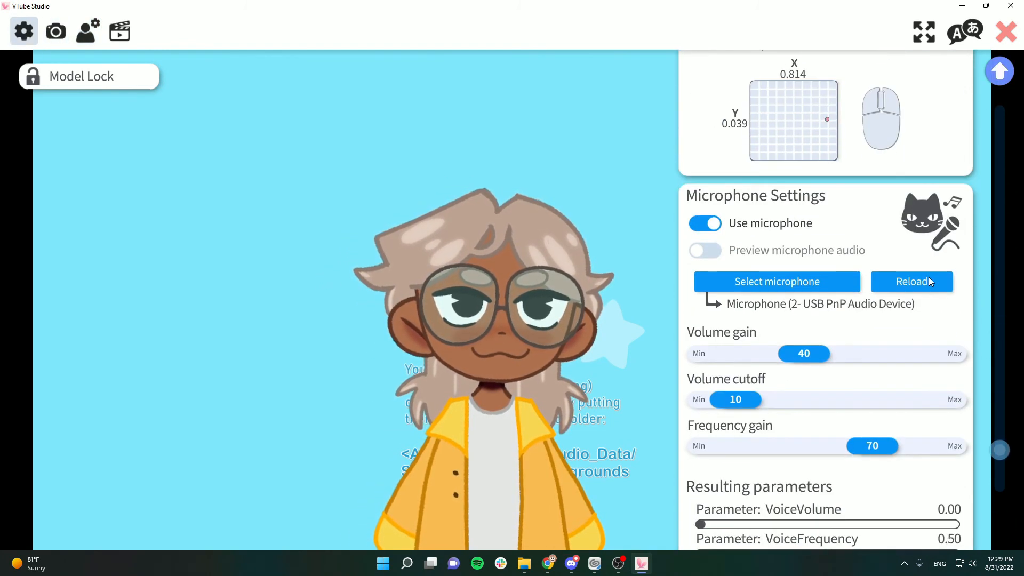
scroll(884, 317, "down", 2)
scroll(706, 215, "up", 1)
left_click_drag(829, 315, 885, 322)
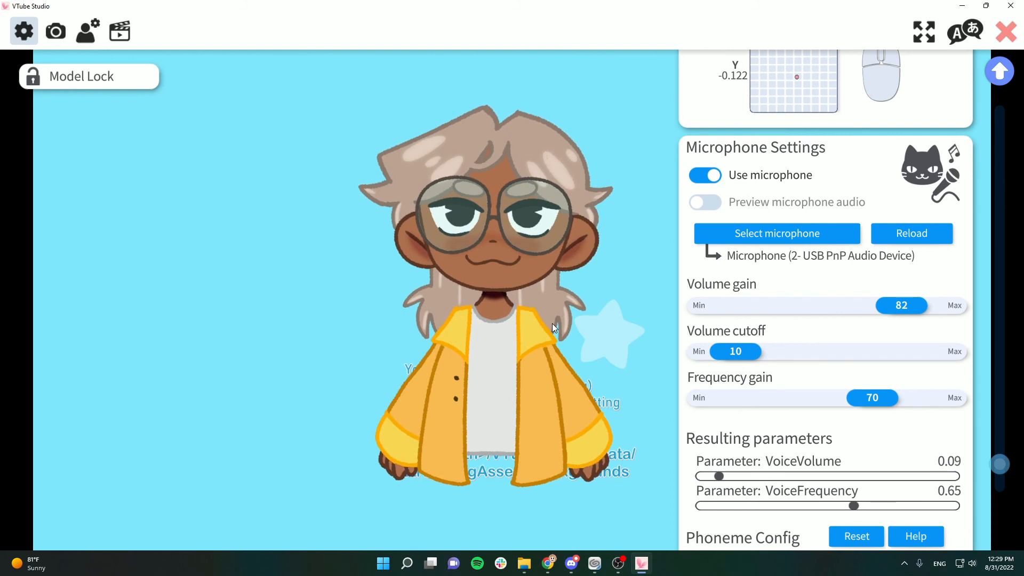
left_click(925, 313)
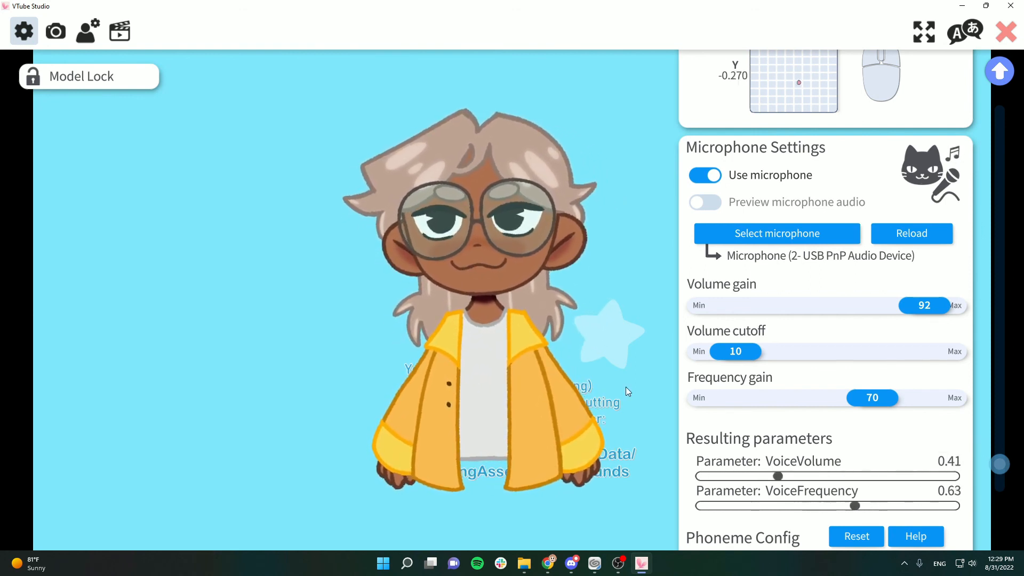
scroll(805, 407, "down", 2)
left_click_drag(1008, 496, 999, 107)
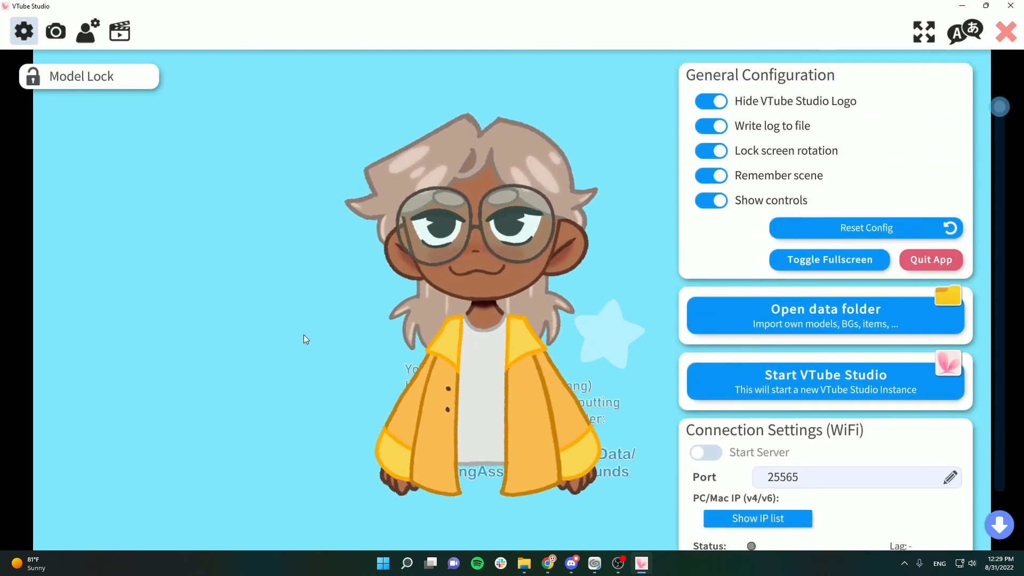